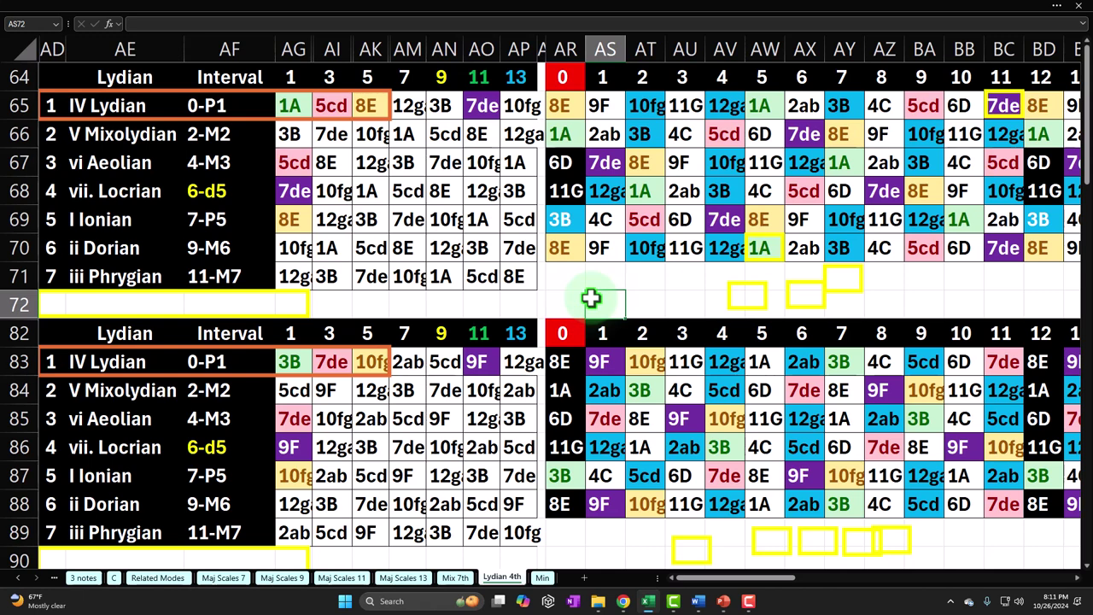
# - Highlight the first Lydian table's fretboard grid from fret 0 through fret 11, cells AR65:BC70
pyautogui.click(565, 108)
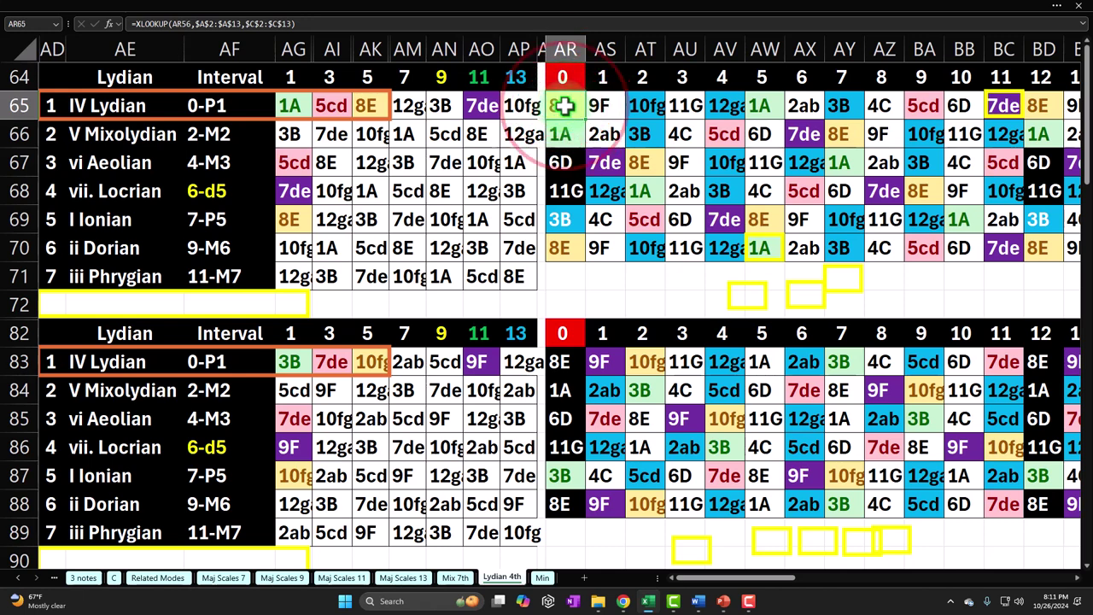
pyautogui.moveTo(565, 106)
pyautogui.mouseDown()
pyautogui.moveTo(567, 135)
pyautogui.moveTo(623, 248)
pyautogui.moveTo(907, 248)
pyautogui.mouseUp()
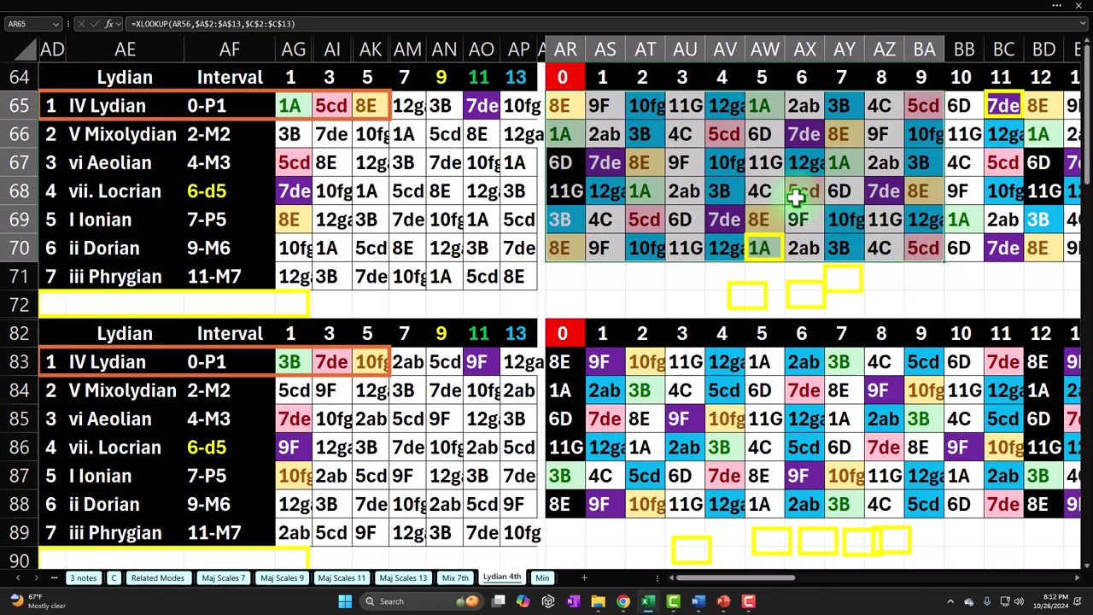
pyautogui.click(578, 117)
pyautogui.moveTo(578, 117); pyautogui.dragTo(1013, 236)
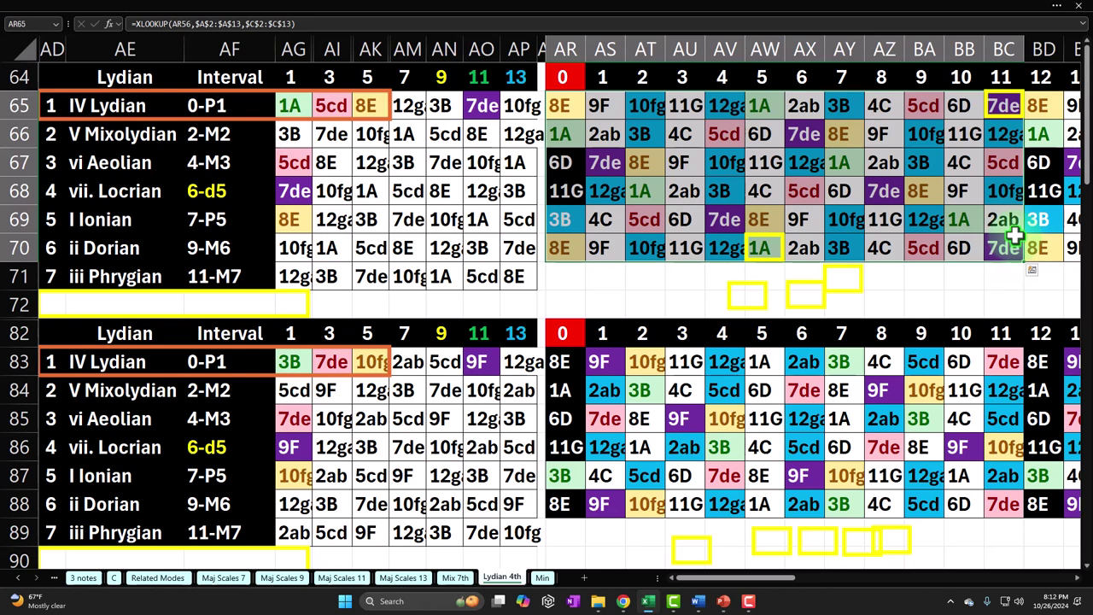
# - Move the yellow marker boxes at BC65 and AW70 off the first Lydian fretboard into the empty rows beneath it
pyautogui.click(1002, 106)
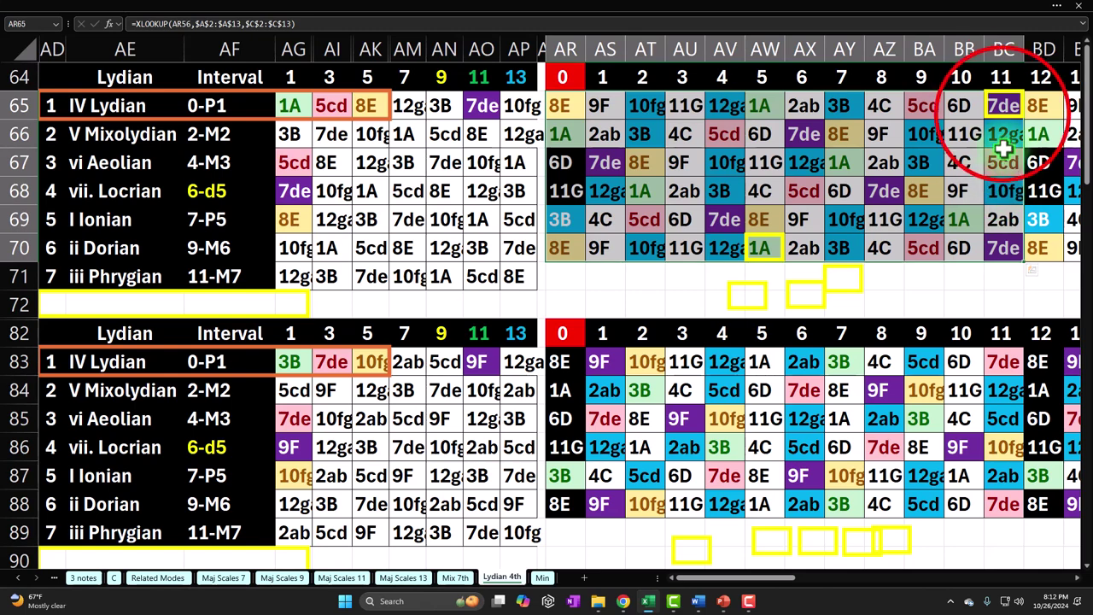
pyautogui.moveTo(1004, 110)
pyautogui.mouseDown()
pyautogui.moveTo(924, 306)
pyautogui.moveTo(775, 251)
pyautogui.moveTo(684, 293)
pyautogui.mouseUp()
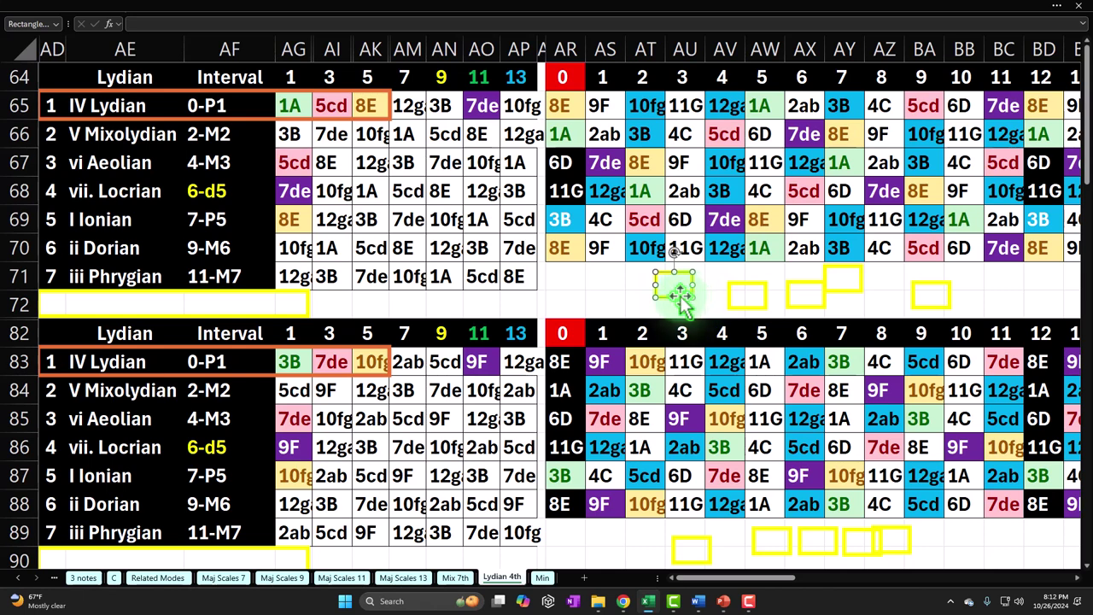
pyautogui.click(143, 77)
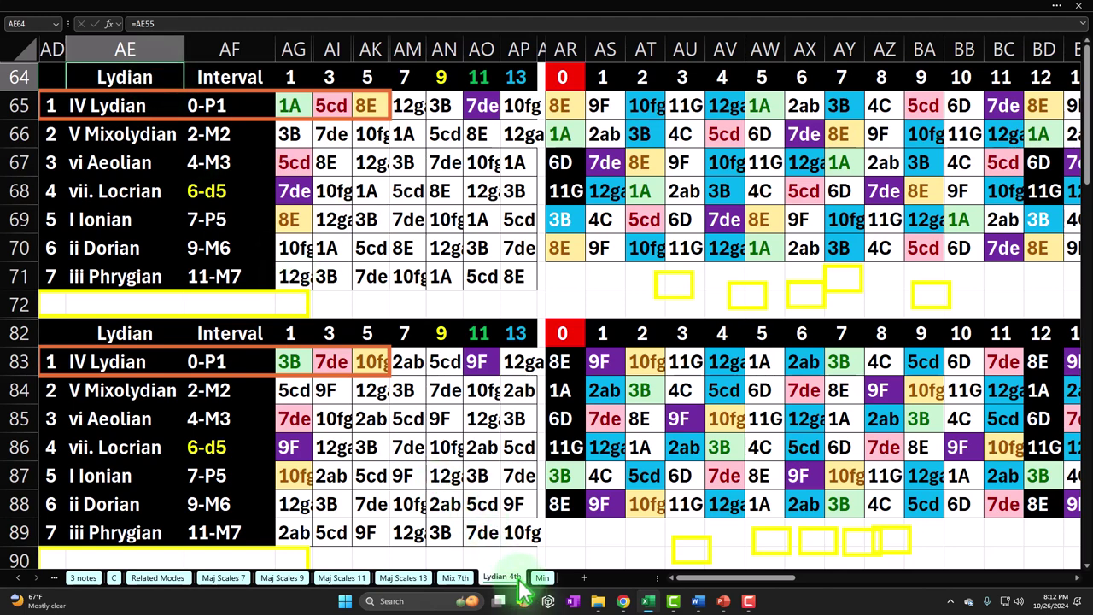
# - On the Related Modes sheet, review the Major/Ionian, Dorian and Phrygian tables and highlight the Phrygian table's mode names, AE47:AE53
pyautogui.click(157, 578)
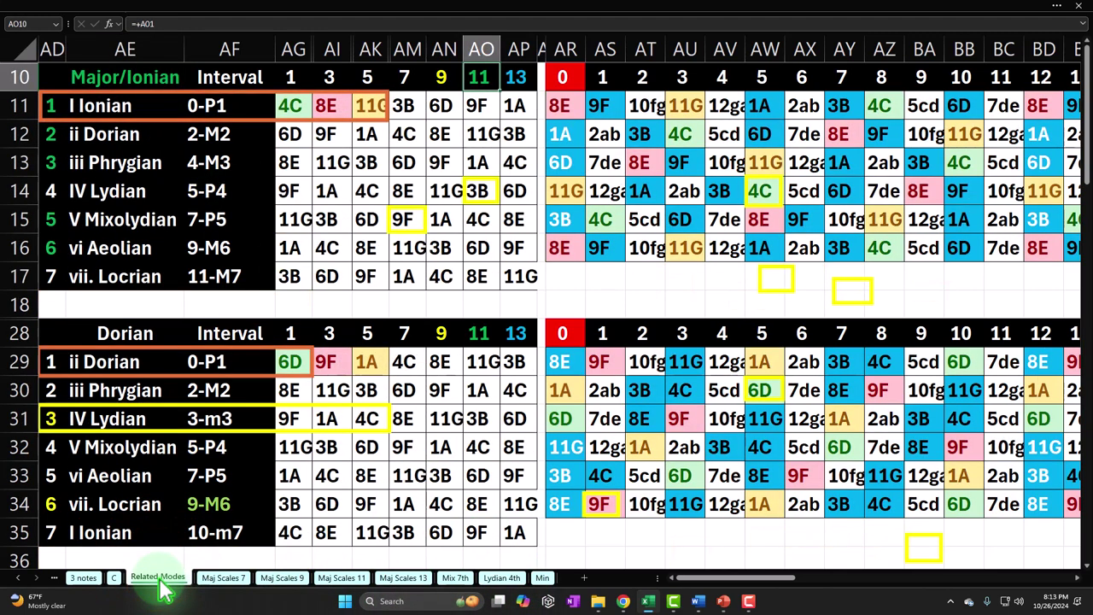
pyautogui.click(155, 80)
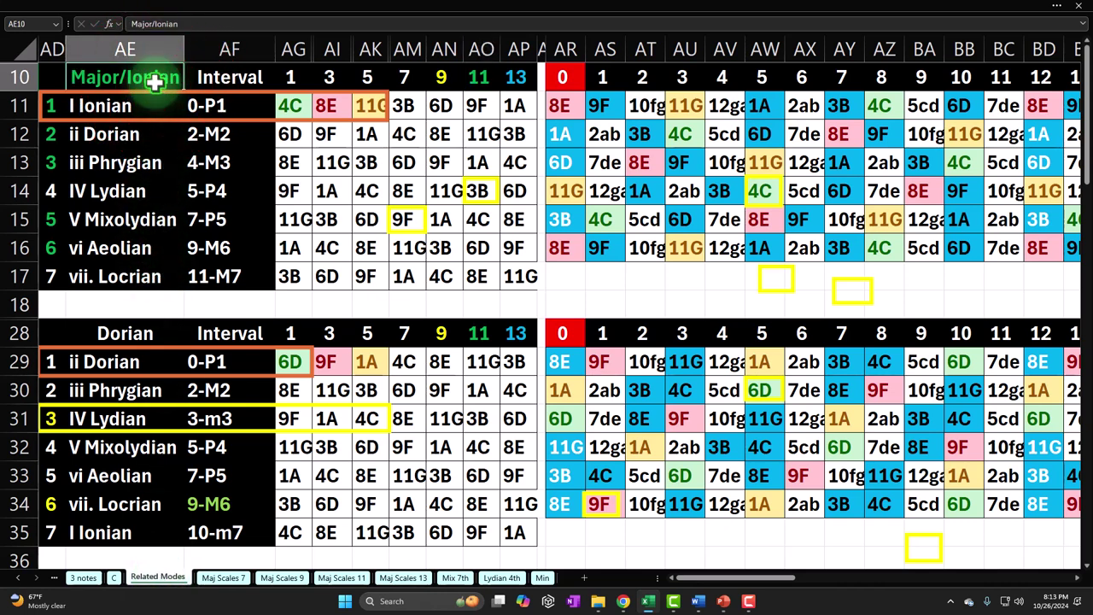
pyautogui.click(122, 329)
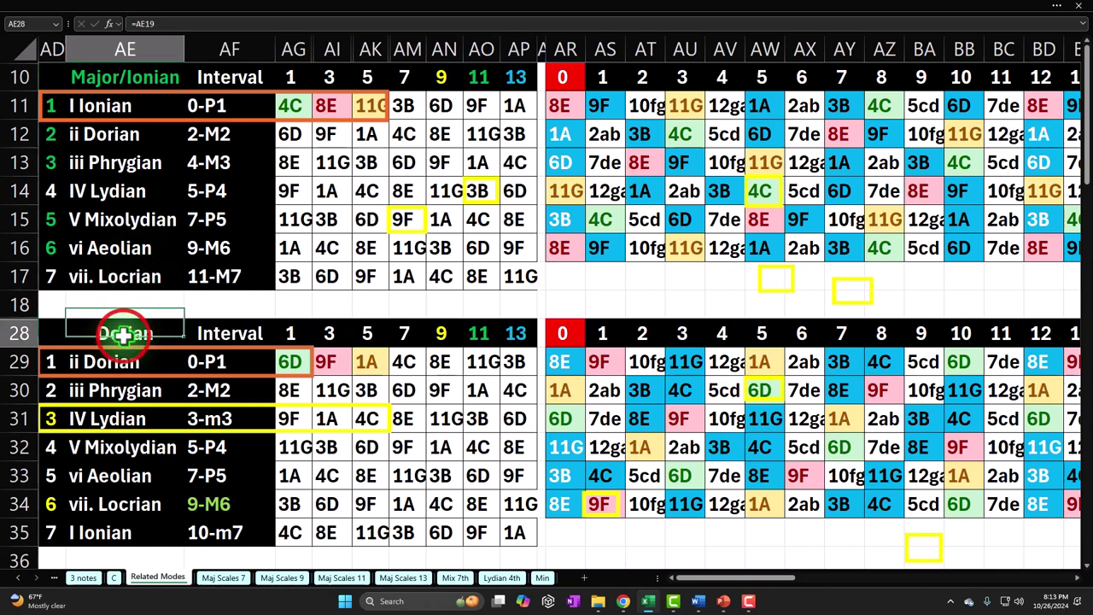
pyautogui.scroll(-2, 122, 340)
pyautogui.scroll(-3, 123, 339)
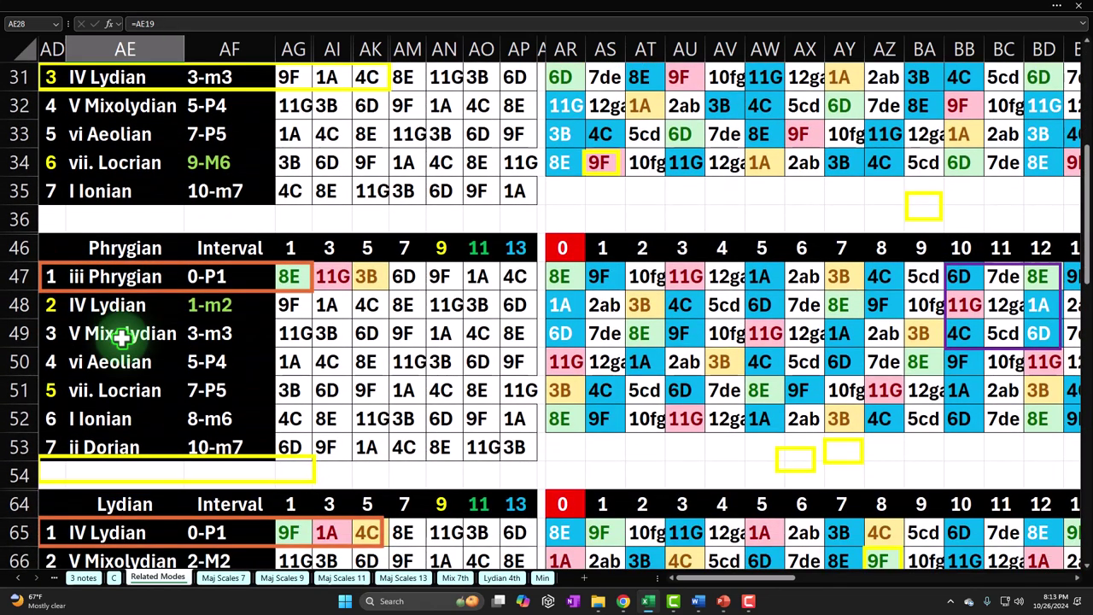
pyautogui.scroll(-1, 122, 339)
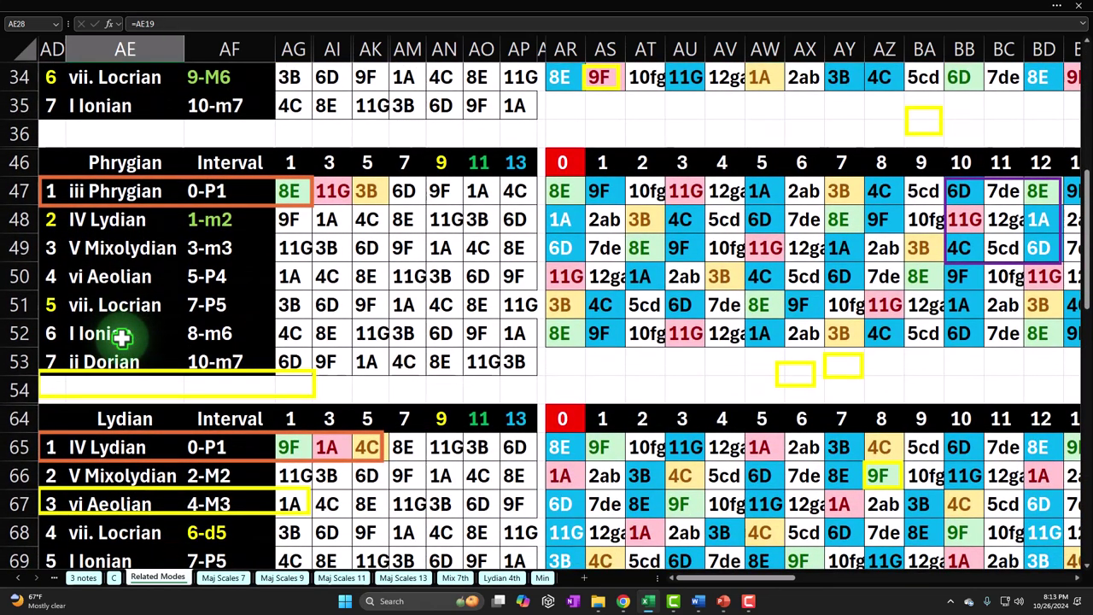
pyautogui.click(122, 209)
pyautogui.moveTo(122, 214); pyautogui.dragTo(134, 350)
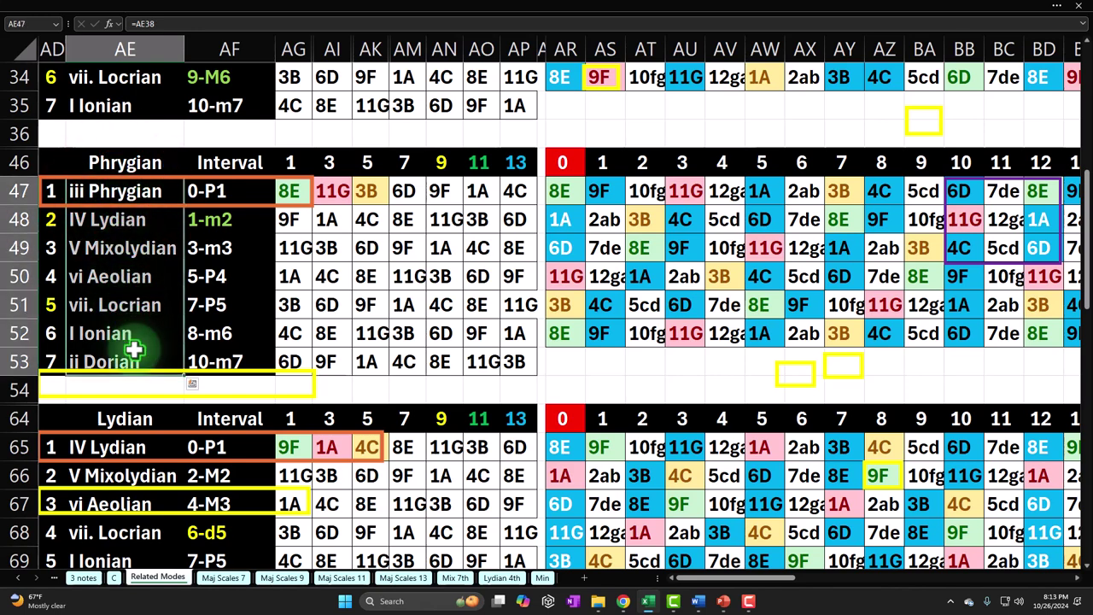
# - Return to the Major/Ionian table and highlight its full list of mode names, AE11:AE17
pyautogui.scroll(5, 134, 349)
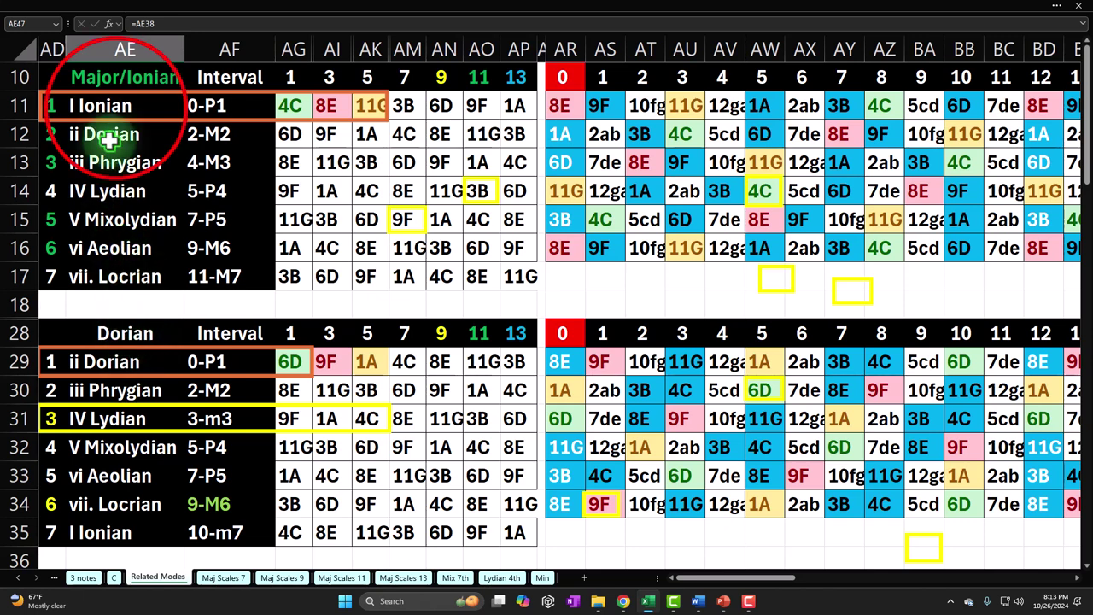
pyautogui.click(116, 112)
pyautogui.moveTo(115, 111); pyautogui.dragTo(134, 256)
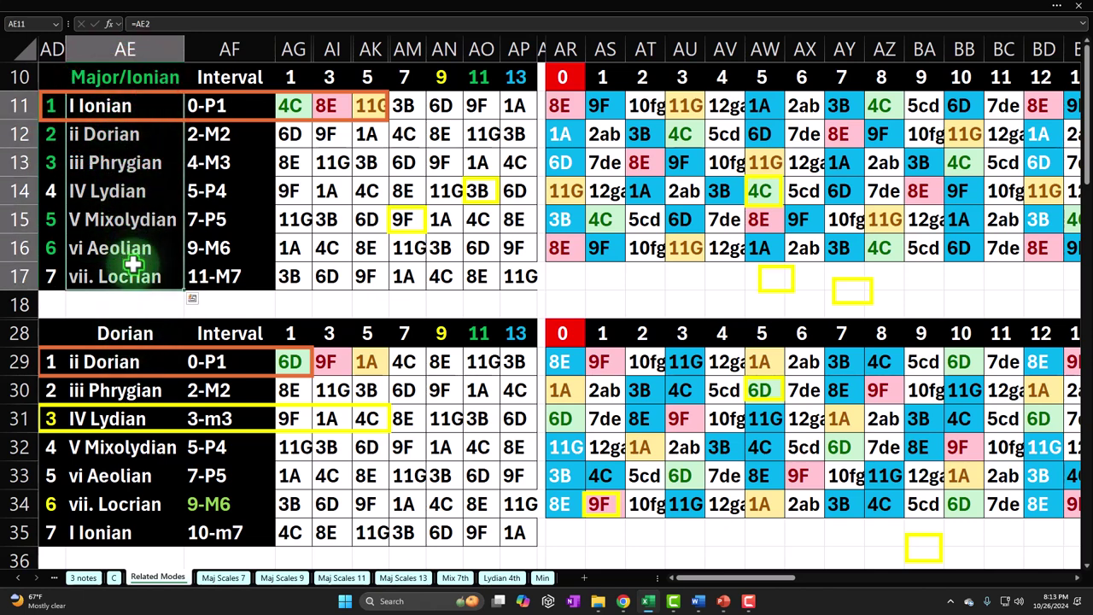
pyautogui.moveTo(134, 265); pyautogui.dragTo(139, 258)
pyautogui.click(122, 190)
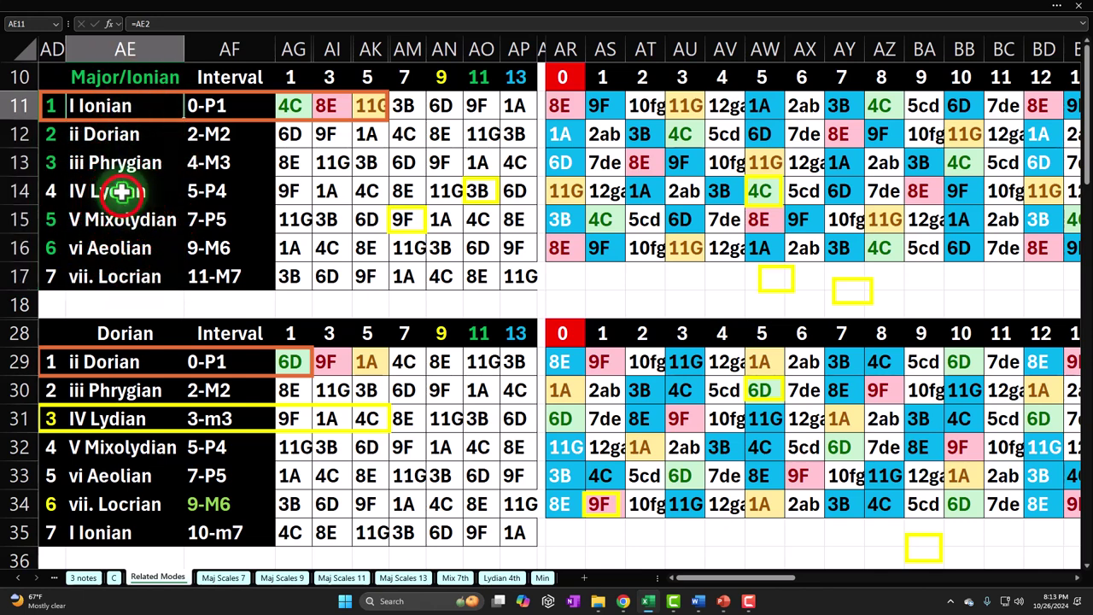
# - Highlight the Dorian, Phrygian and Aeolian names together in the Major/Ionian table, followed by its interval headings 7 through 13
pyautogui.moveTo(134, 128); pyautogui.dragTo(139, 160)
pyautogui.keyDown('ctrl'); pyautogui.click(142, 244); pyautogui.keyUp('ctrl')
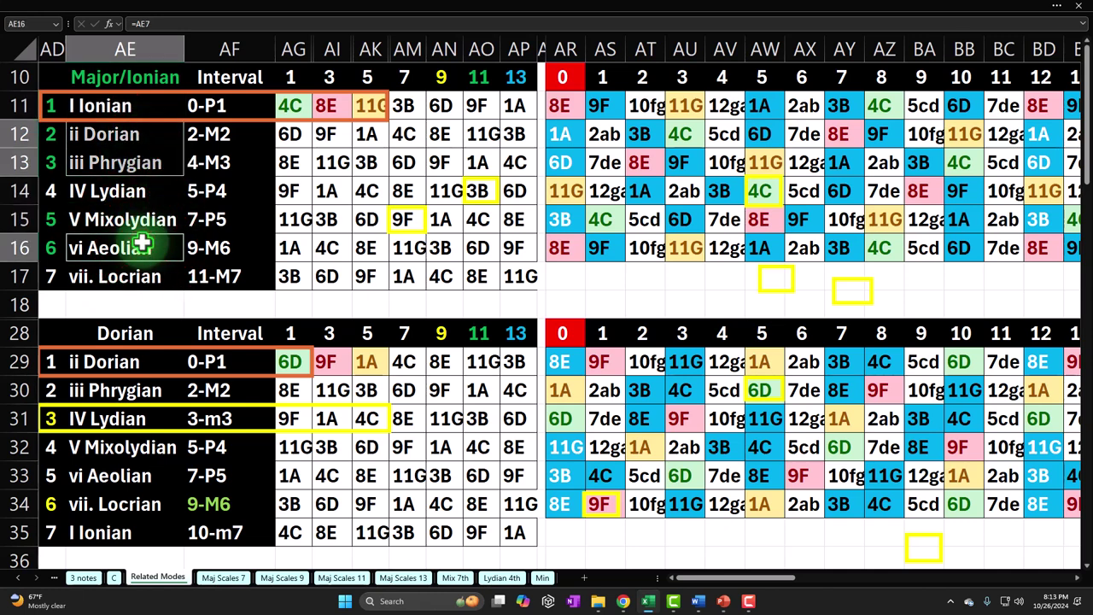
pyautogui.moveTo(403, 82); pyautogui.dragTo(510, 81)
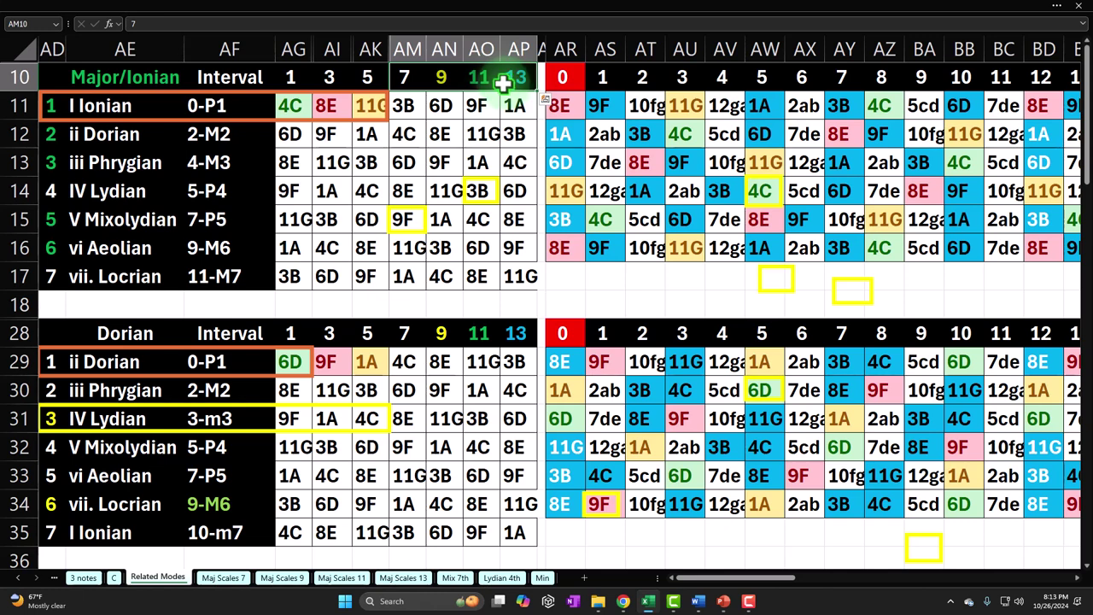
# - Compare the I Ionian row with the IV Lydian and V Mixolydian rows by highlighting each across the Major/Ionian table
pyautogui.click(113, 106)
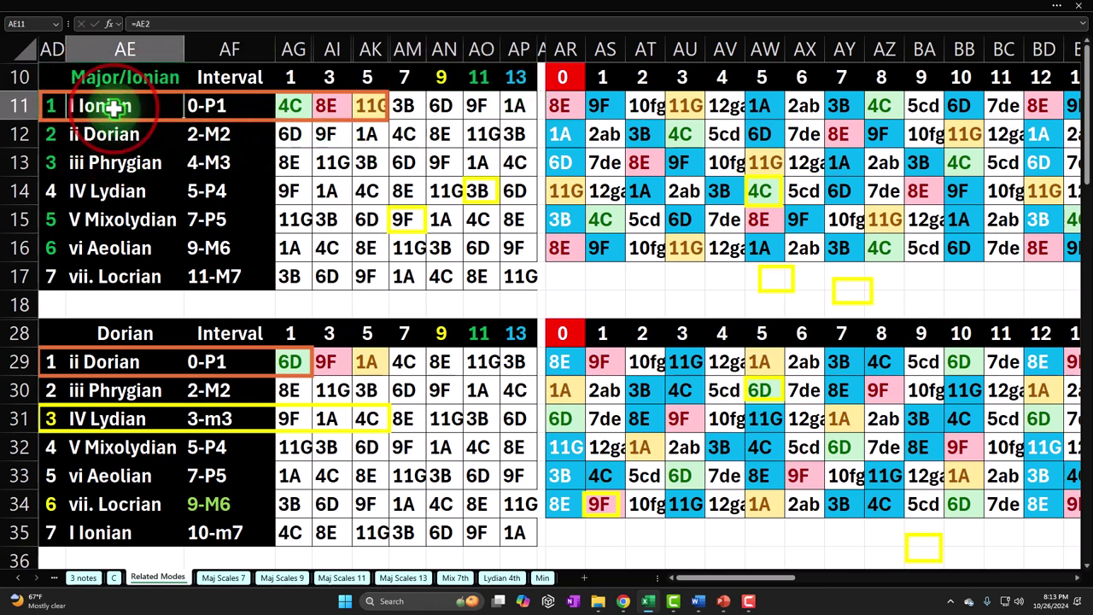
pyautogui.moveTo(113, 106); pyautogui.dragTo(507, 94)
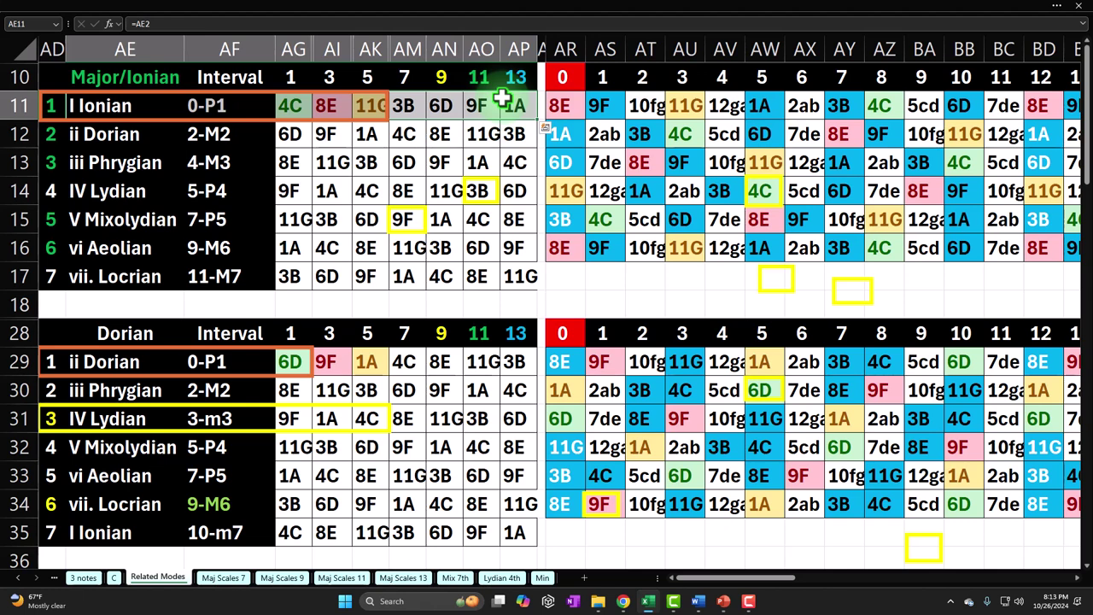
pyautogui.moveTo(139, 193); pyautogui.dragTo(137, 219)
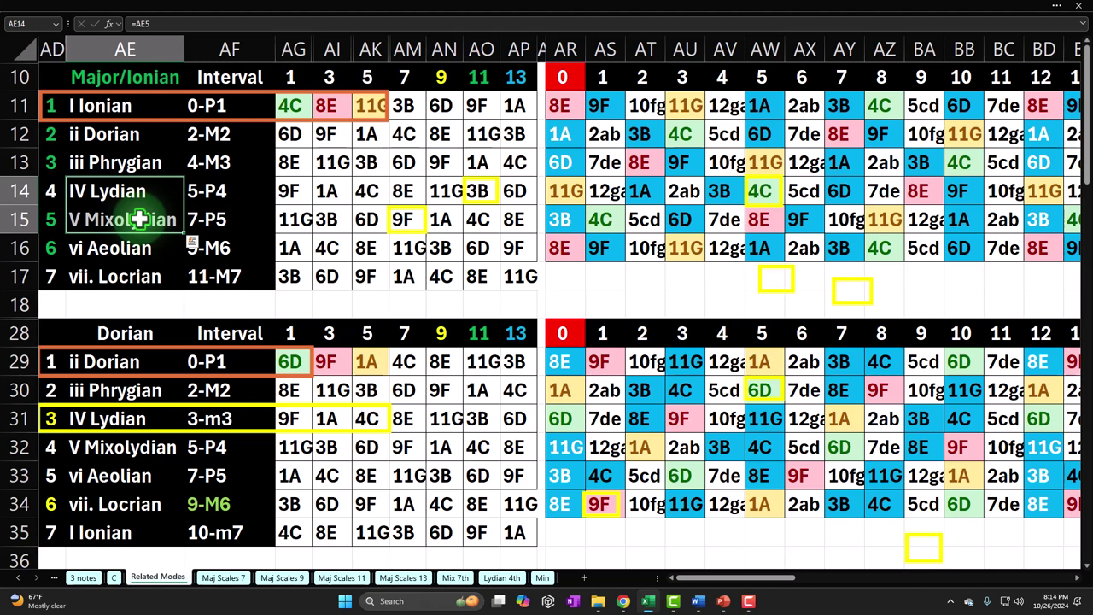
pyautogui.moveTo(100, 104); pyautogui.dragTo(507, 102)
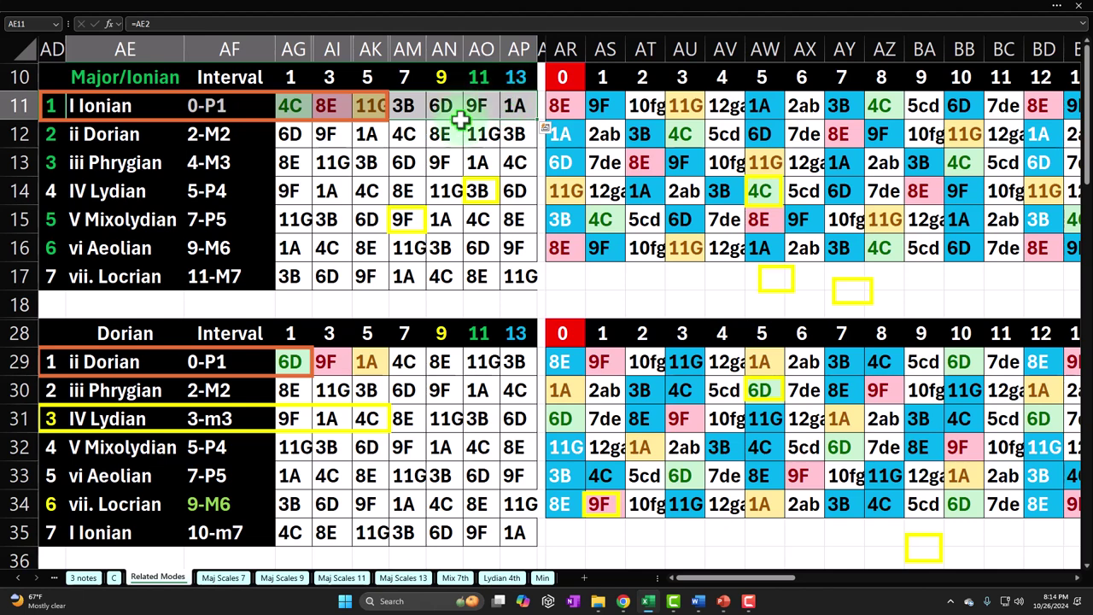
pyautogui.moveTo(48, 184); pyautogui.dragTo(509, 221)
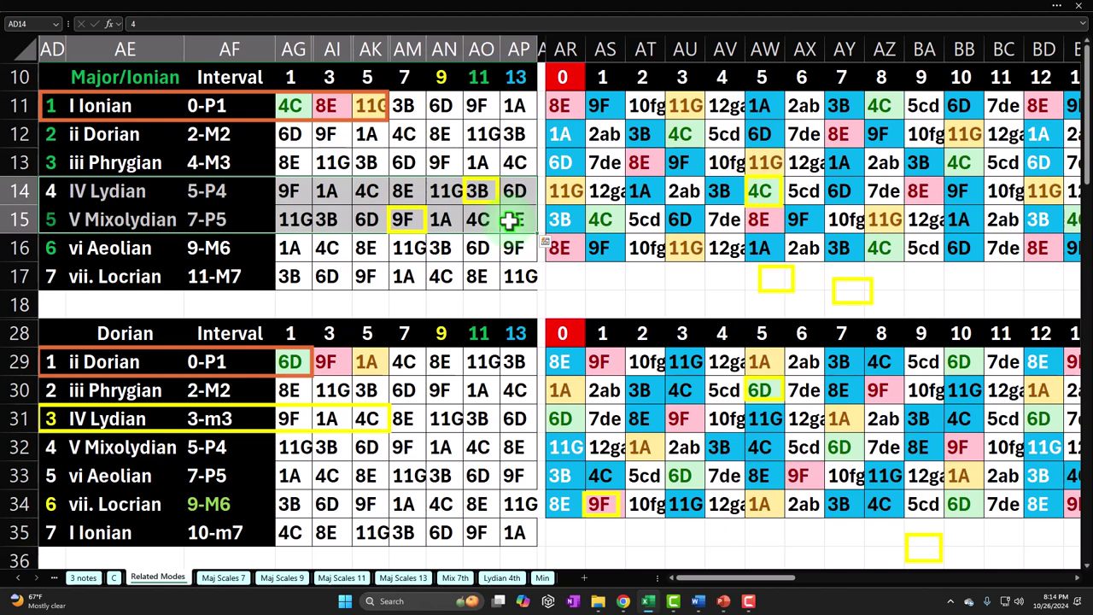
# - Point out the 7 and 11 headings in the Major/Ionian table and highlight the IV Lydian notes, AG14:AP14
pyautogui.click(408, 77)
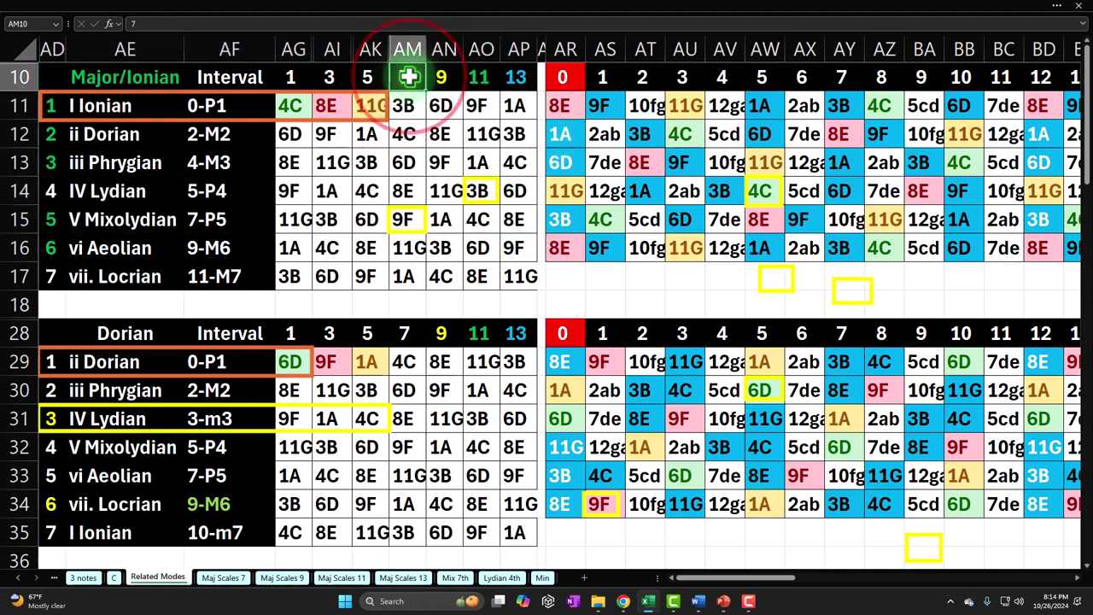
pyautogui.click(487, 77)
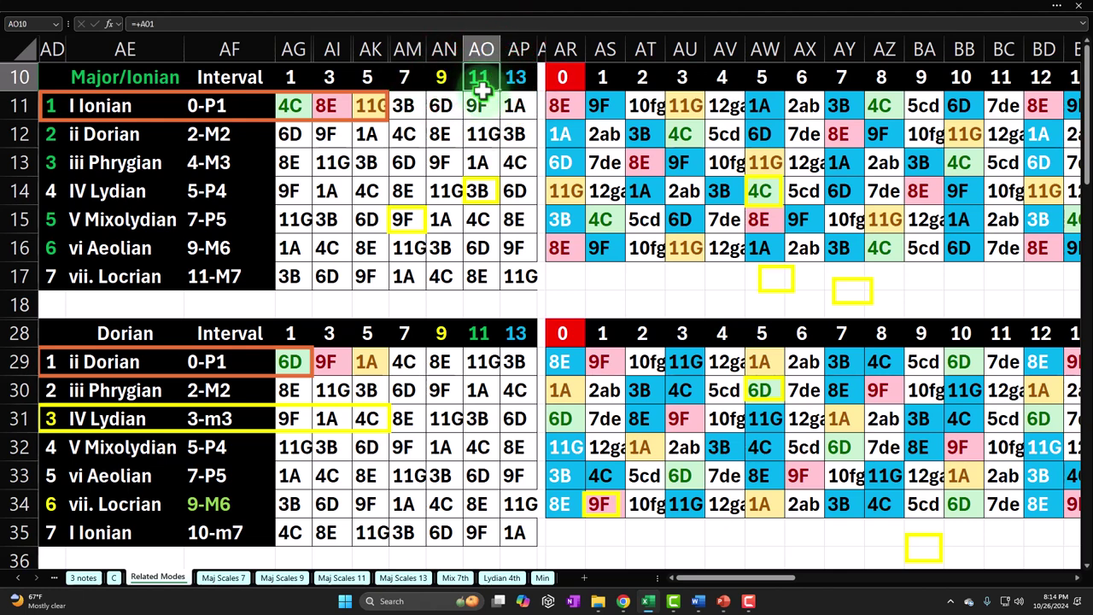
pyautogui.click(57, 192)
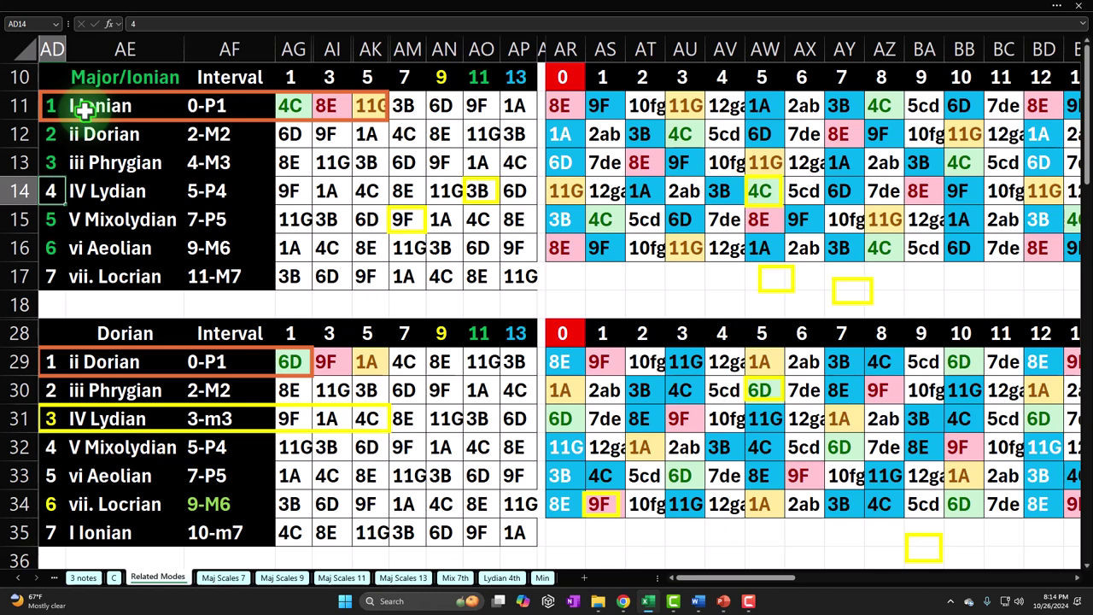
pyautogui.click(283, 189)
pyautogui.moveTo(284, 188); pyautogui.dragTo(532, 189)
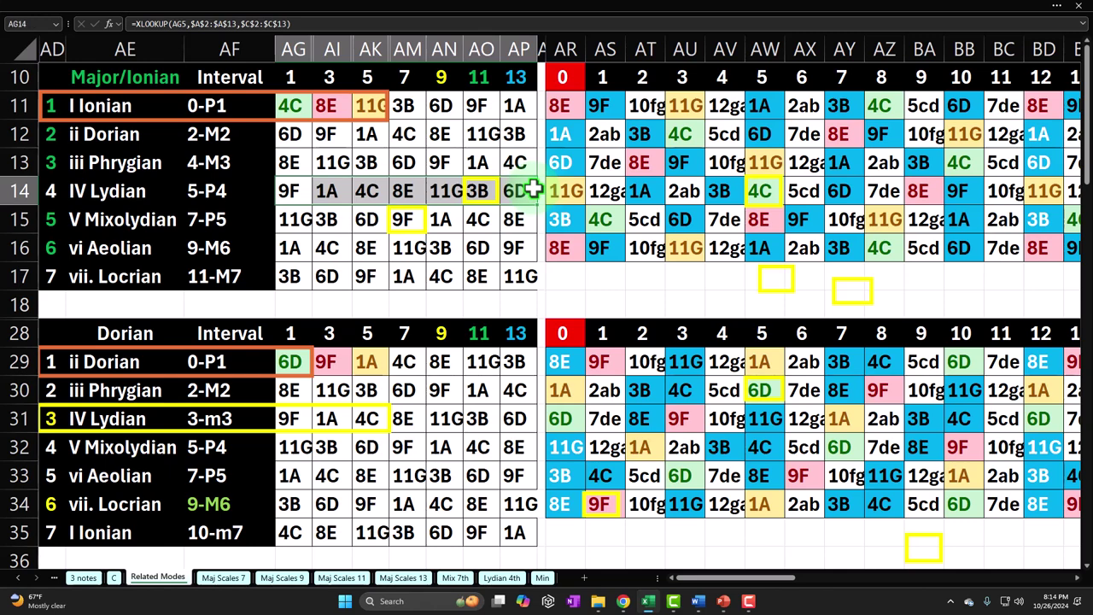
# - On the Lydian 4th sheet, point out the first table's 11 heading, its IV Lydian name and the 11th note in AO65
pyautogui.click(511, 577)
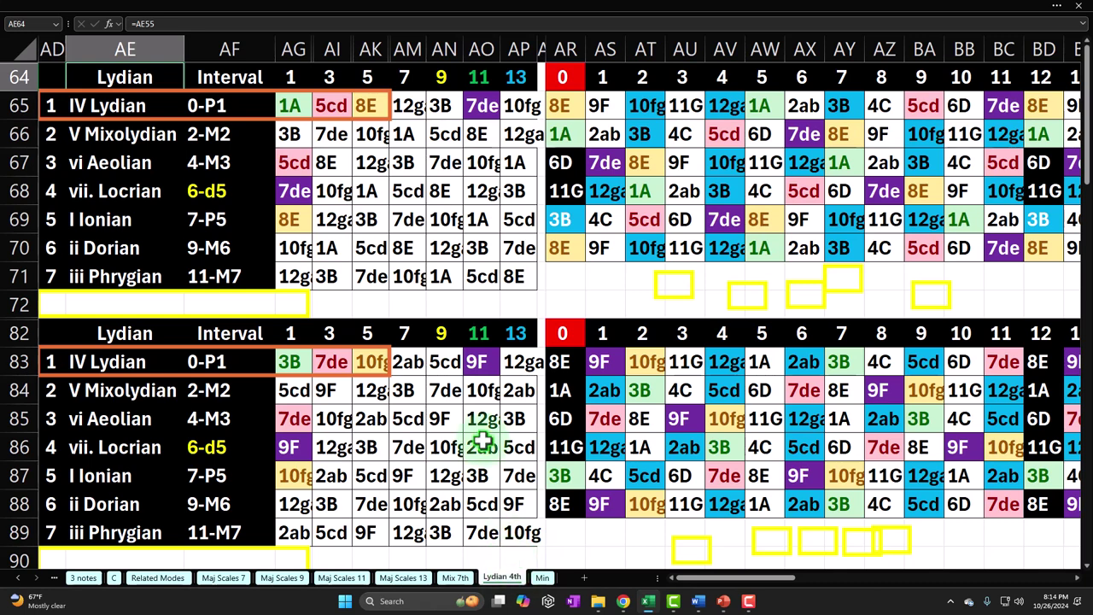
pyautogui.click(493, 84)
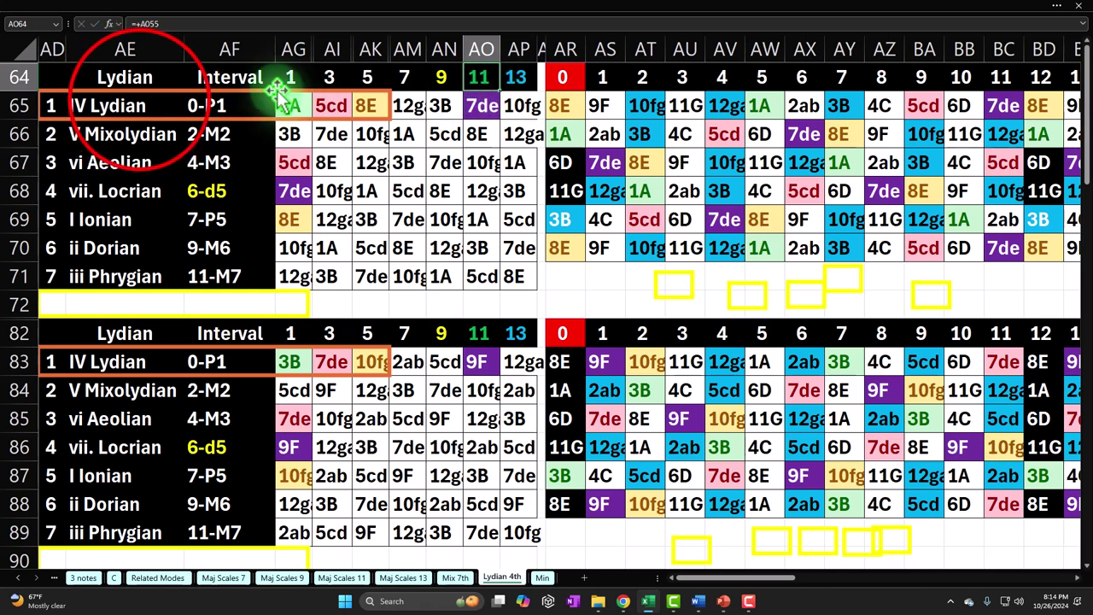
pyautogui.click(138, 102)
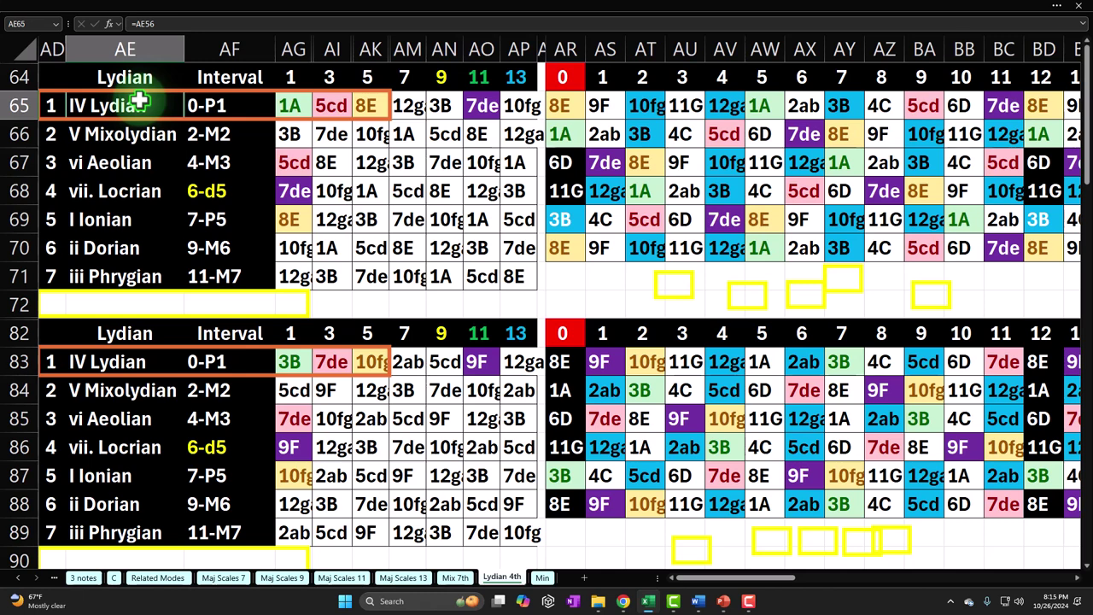
pyautogui.click(482, 105)
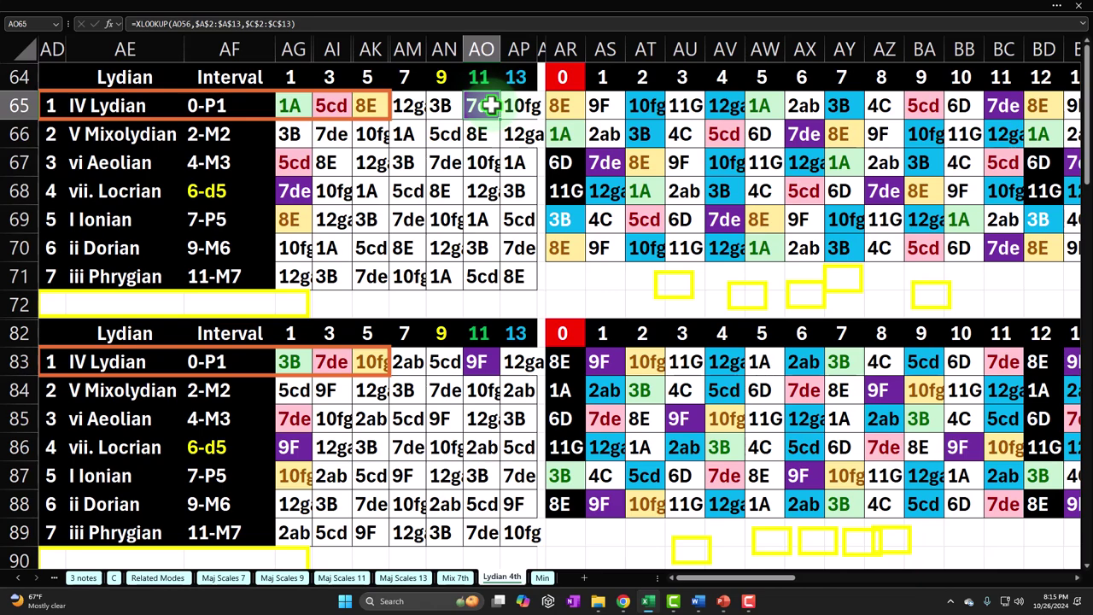
# - Find the Lydian table built on 4C and select fretboard notes AW104 and AV103, then its 11th note in AO101
pyautogui.scroll(-5, 566, 236)
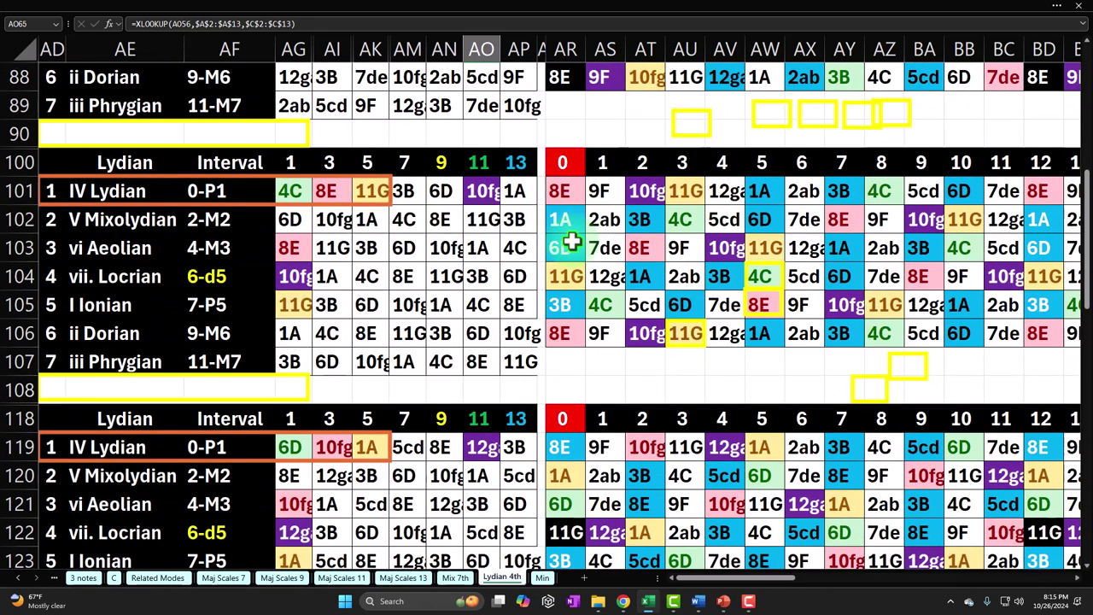
pyautogui.click(757, 275)
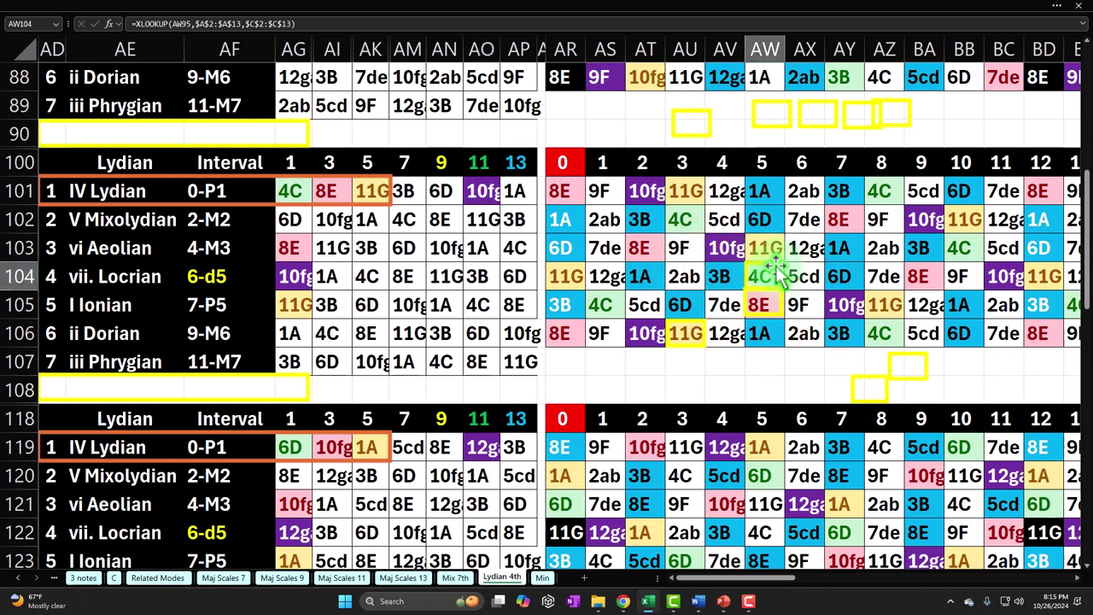
pyautogui.click(724, 247)
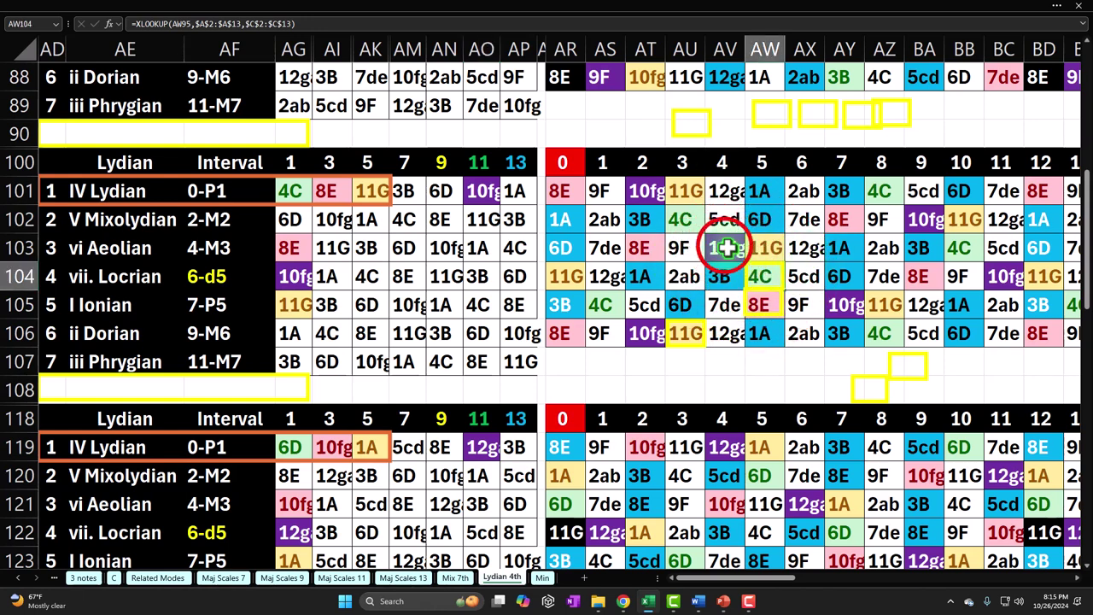
pyautogui.click(485, 187)
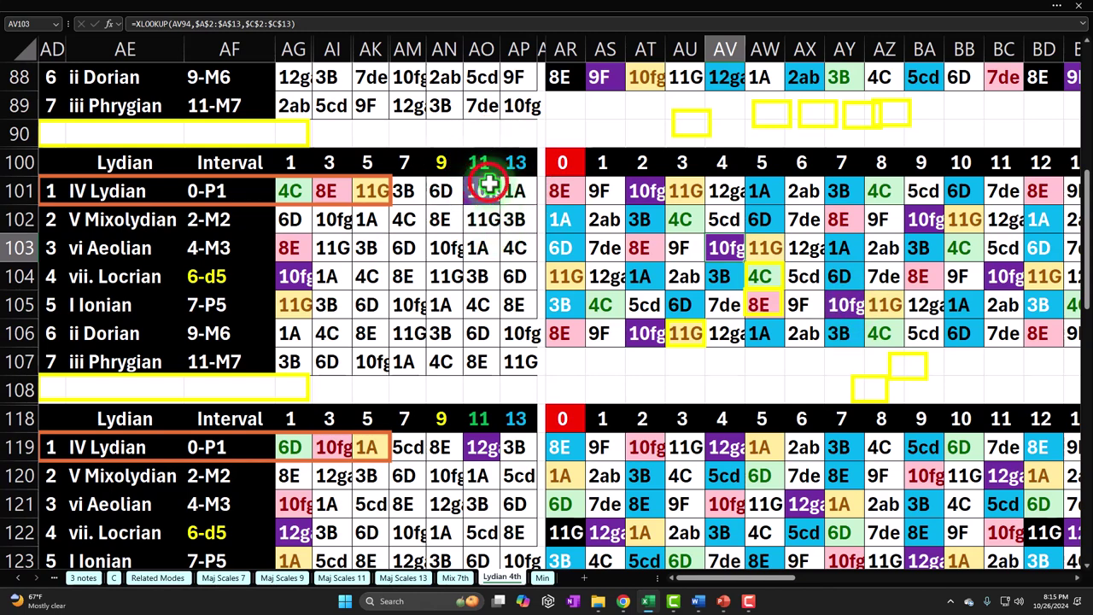
pyautogui.scroll(-1, 486, 186)
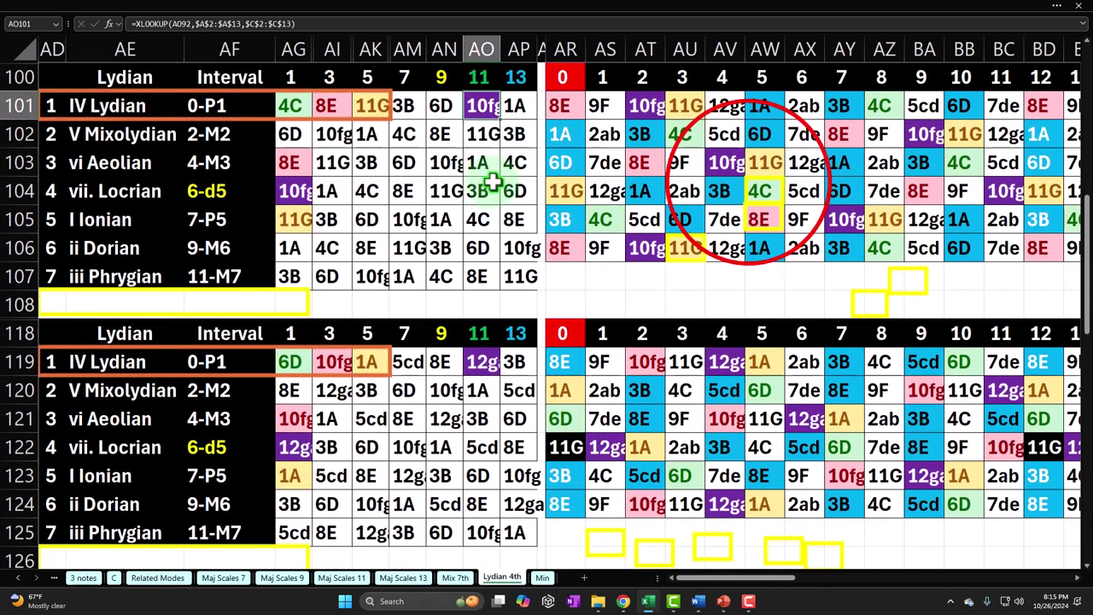
# - In the Lydian table built on 4C, select fretboard note AW104, the triad AG101:AK101, the 11th in AO101, the 5th and the 3rd
pyautogui.click(751, 190)
pyautogui.moveTo(291, 105); pyautogui.dragTo(369, 105)
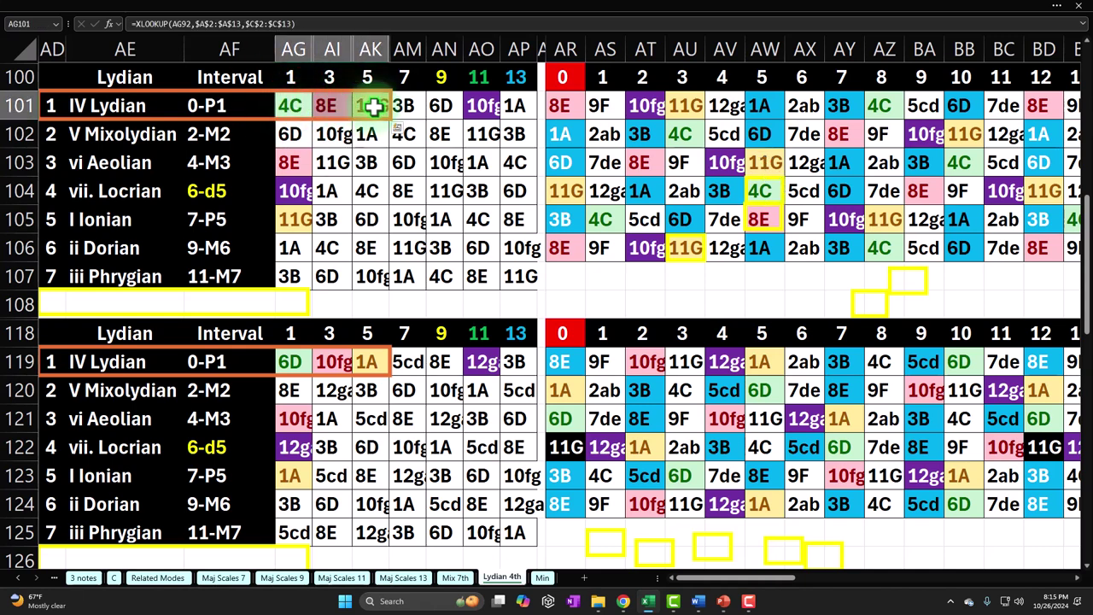
pyautogui.click(483, 107)
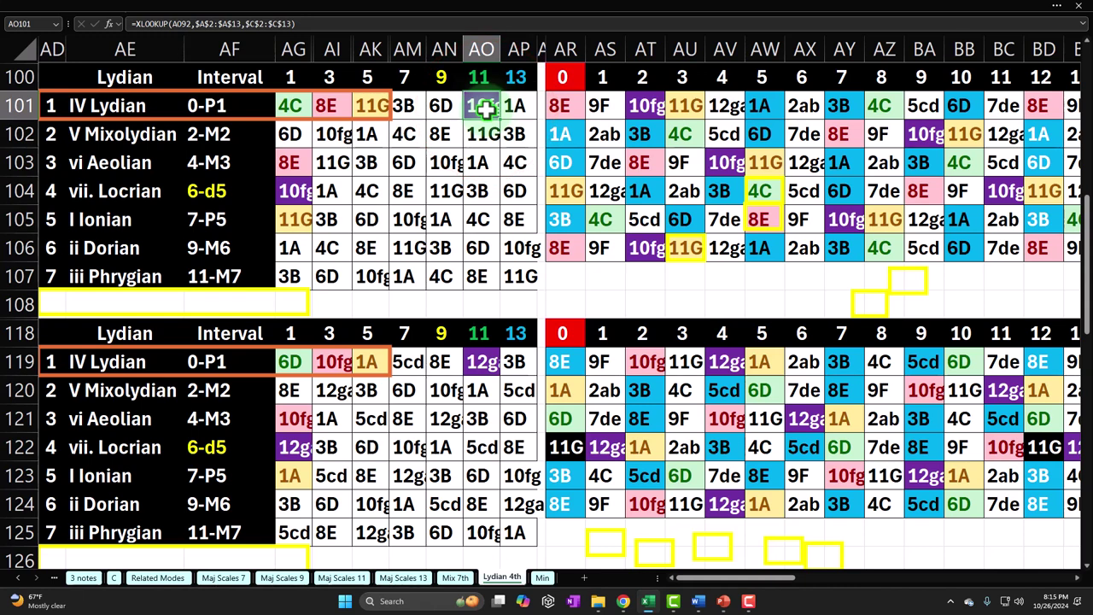
pyautogui.click(370, 104)
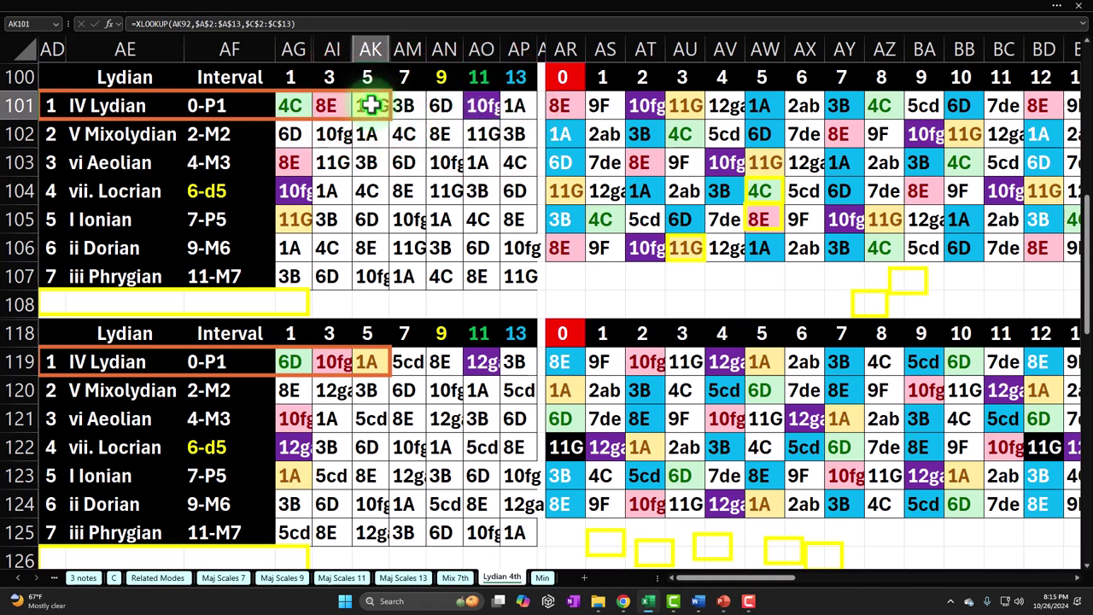
pyautogui.click(328, 104)
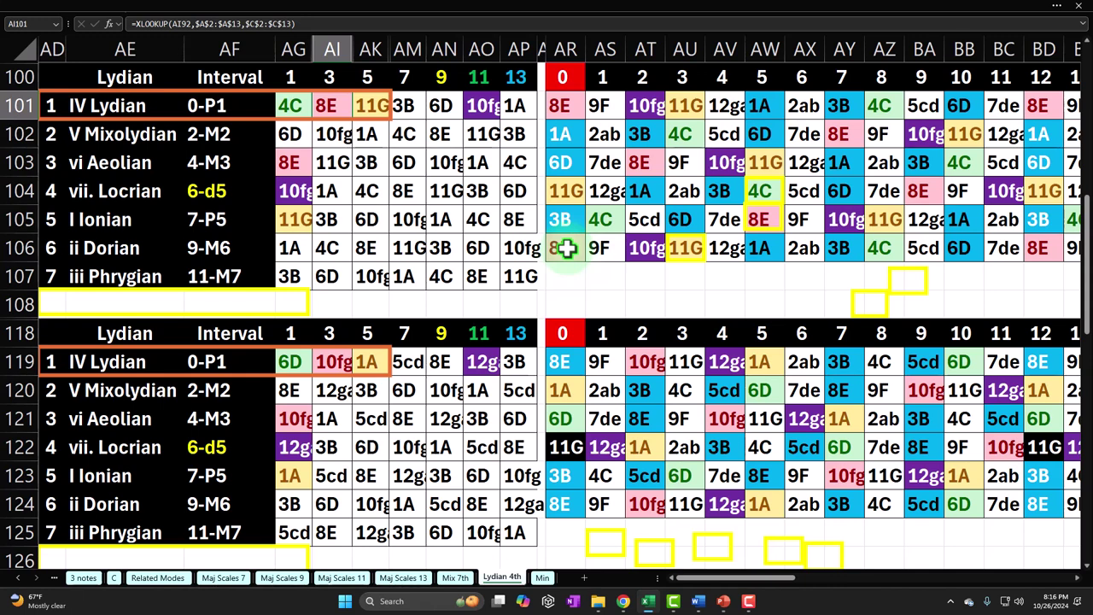
# - Find the Lydian table built on 6D and point out its Lydian heading, its 11 heading and the fourth position in AD122
pyautogui.click(556, 291)
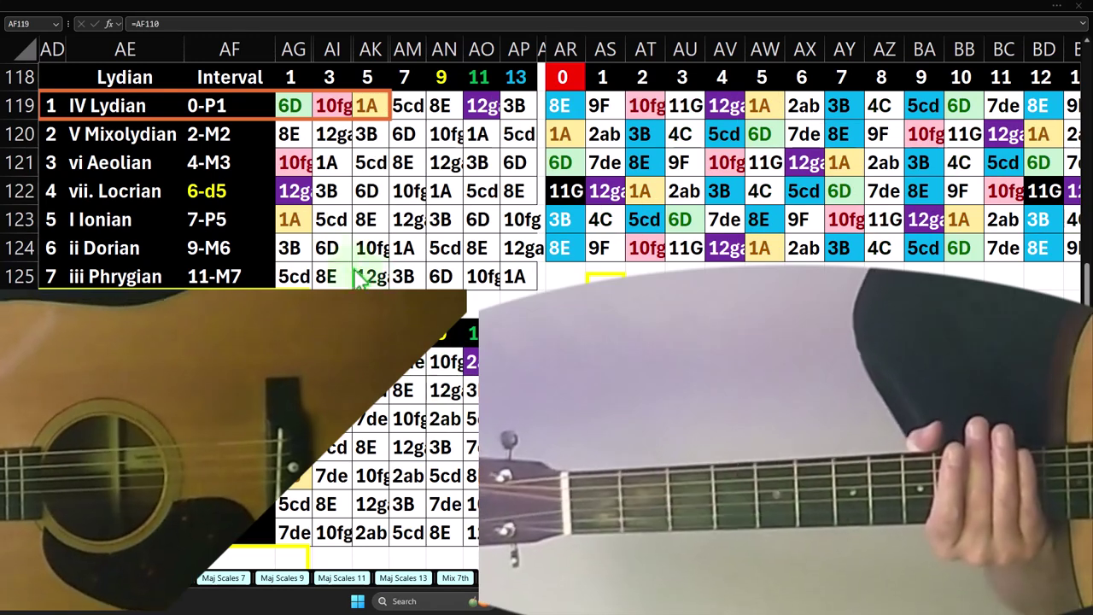
pyautogui.click(146, 77)
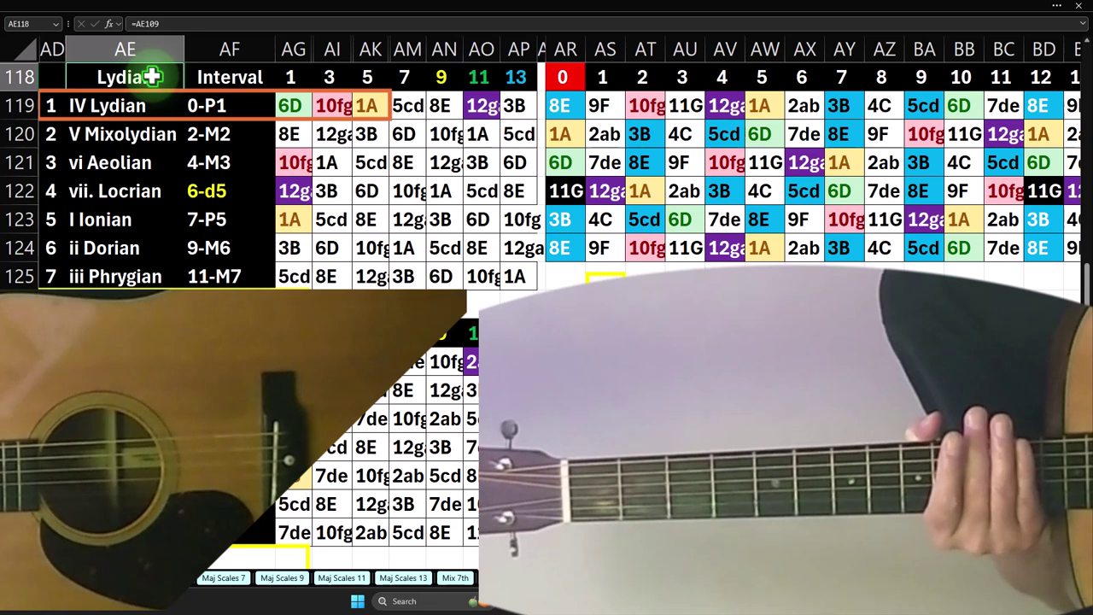
pyautogui.click(479, 78)
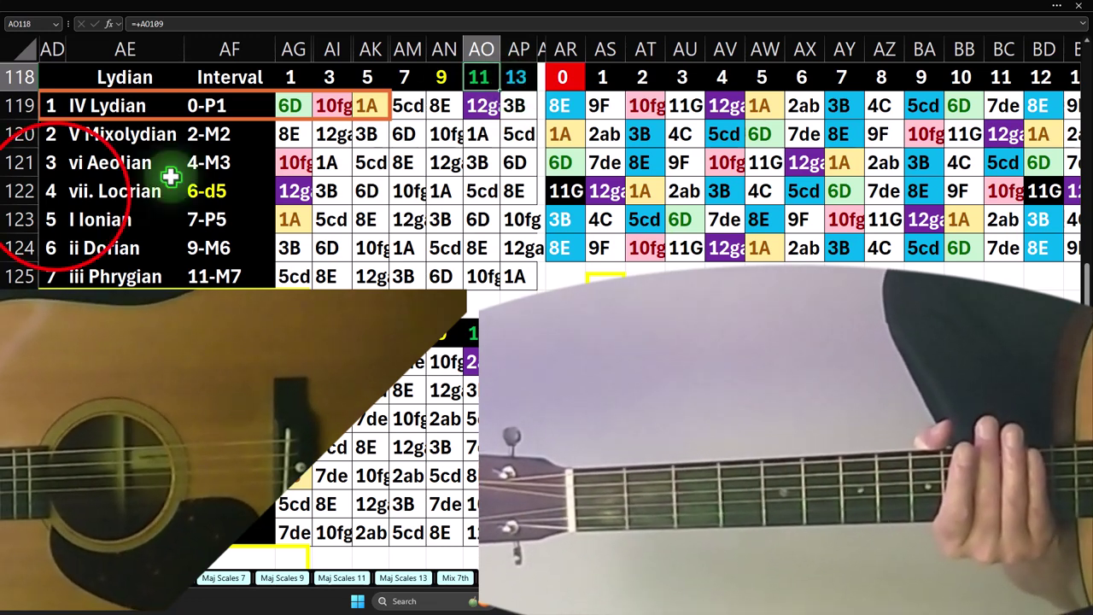
pyautogui.click(54, 195)
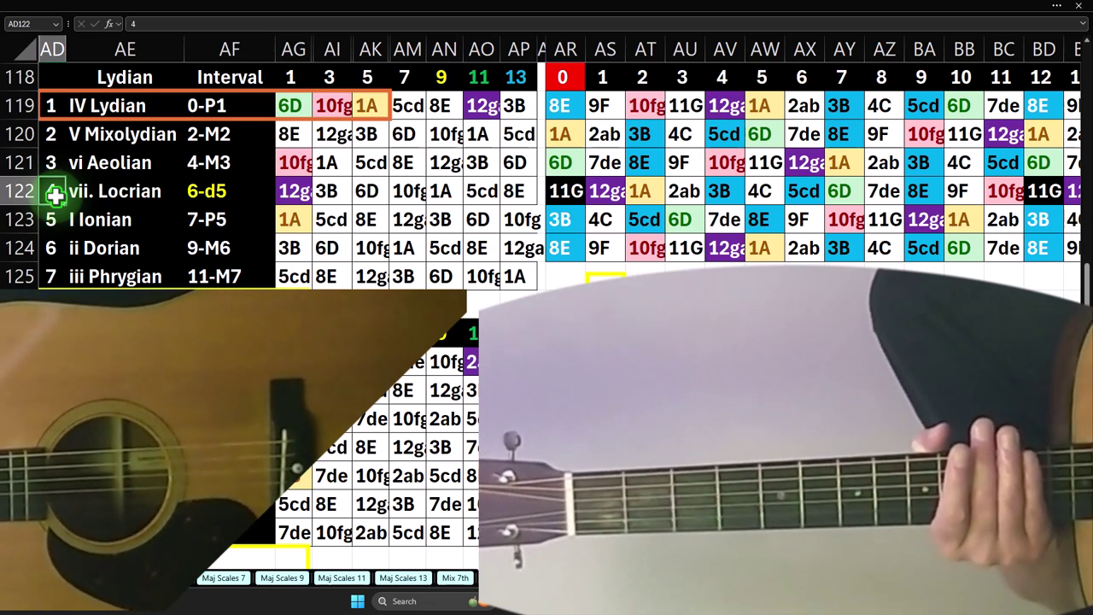
# - Relate the 6-d5 interval in AF122 to the 11 heading and highlight the table's intervals, AF119:AF125
pyautogui.click(210, 192)
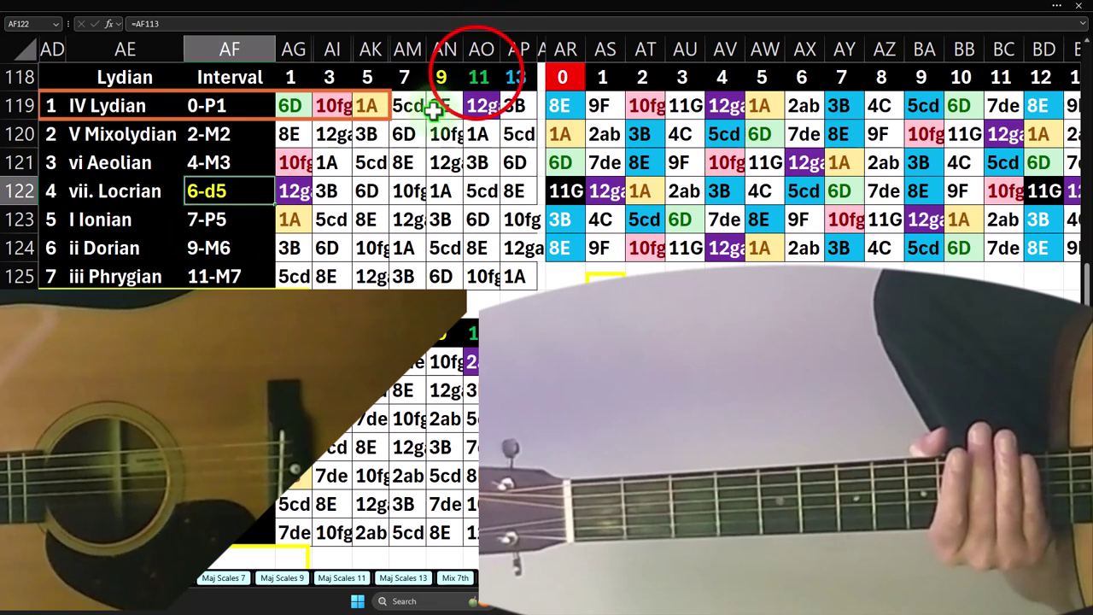
pyautogui.click(483, 77)
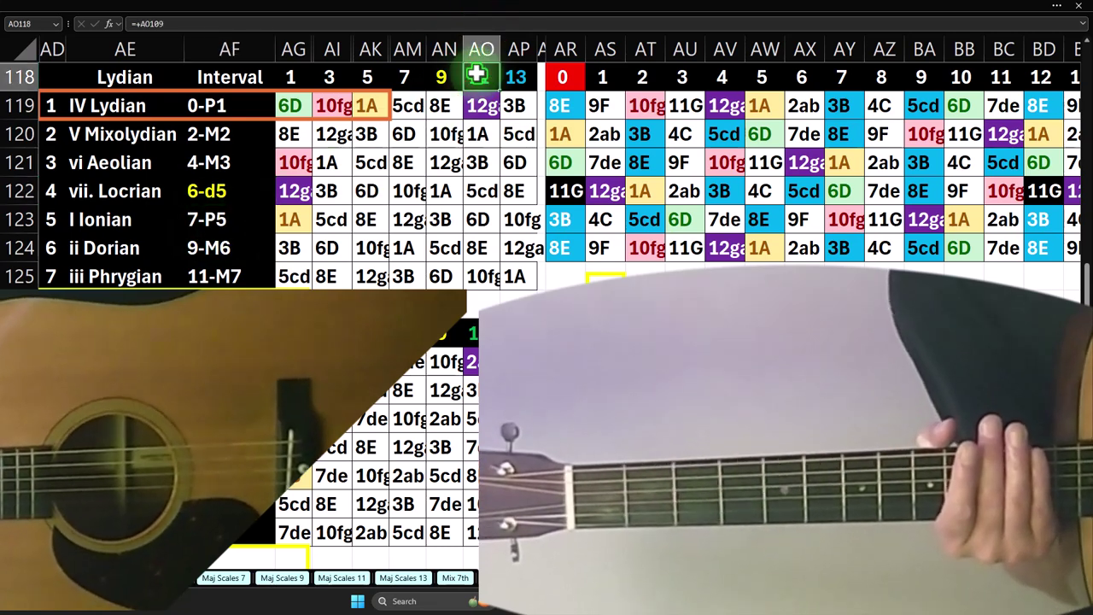
pyautogui.click(254, 193)
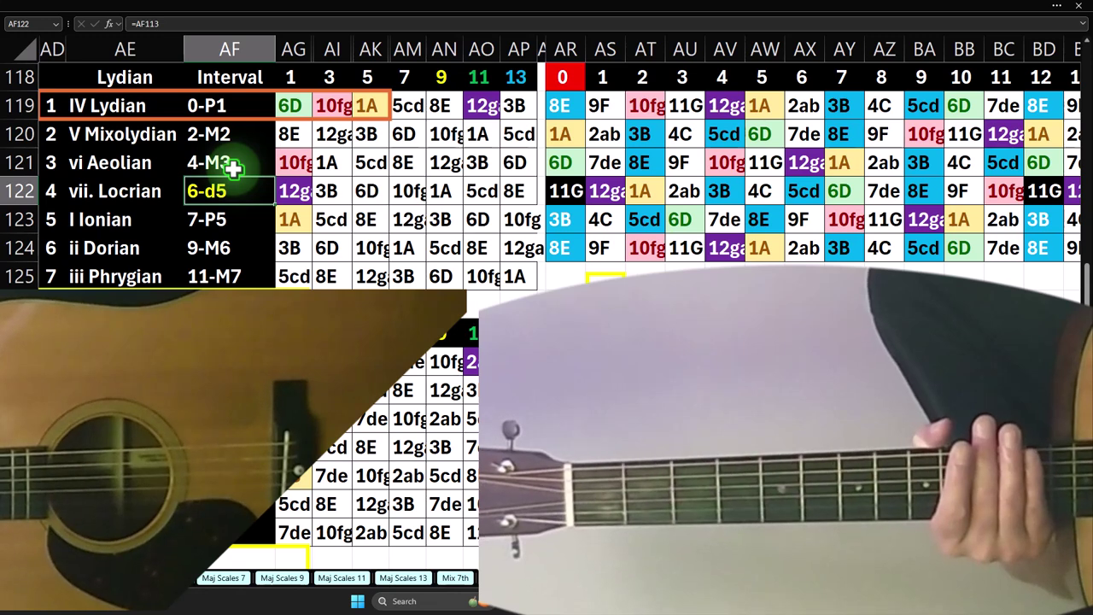
pyautogui.moveTo(214, 105); pyautogui.dragTo(210, 274)
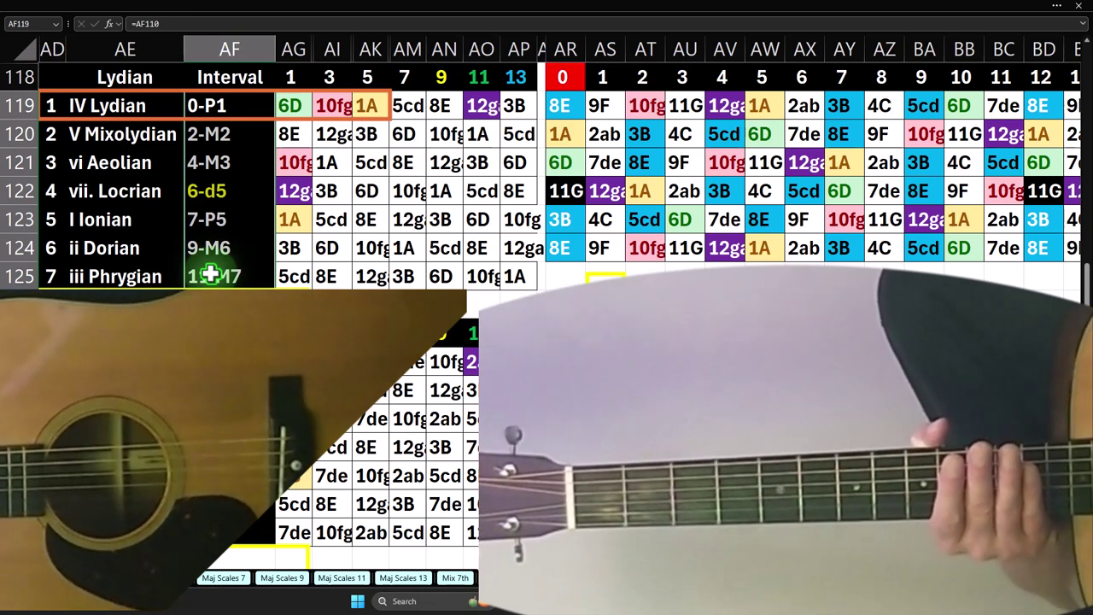
# - Switch back to the sheet with the Major/Ionian table and point out its heading and the I Ionian root note in AG11
pyautogui.click(182, 592)
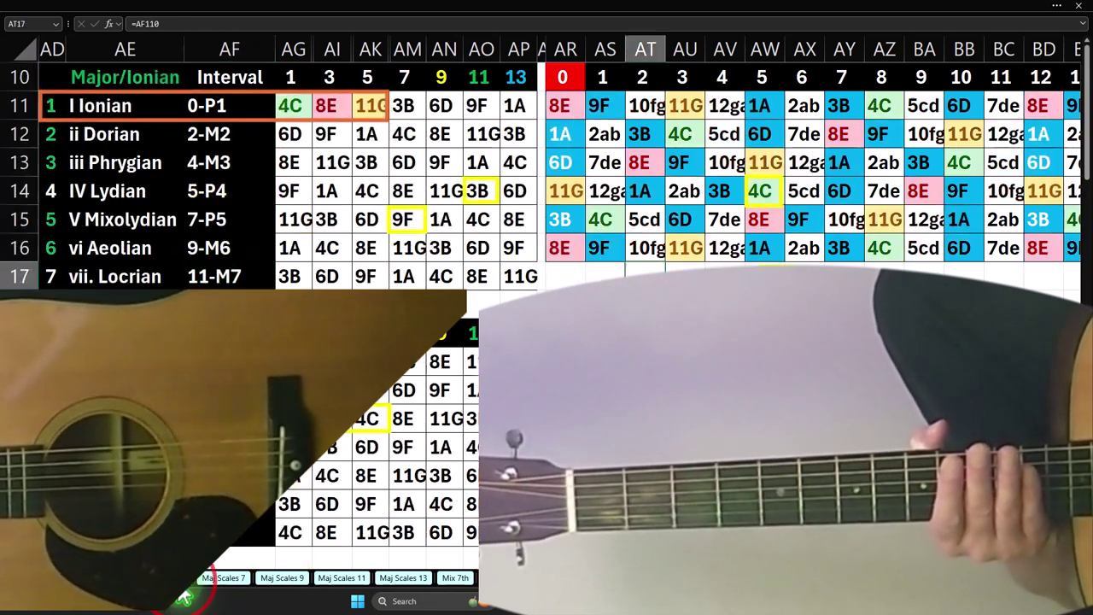
pyautogui.click(137, 78)
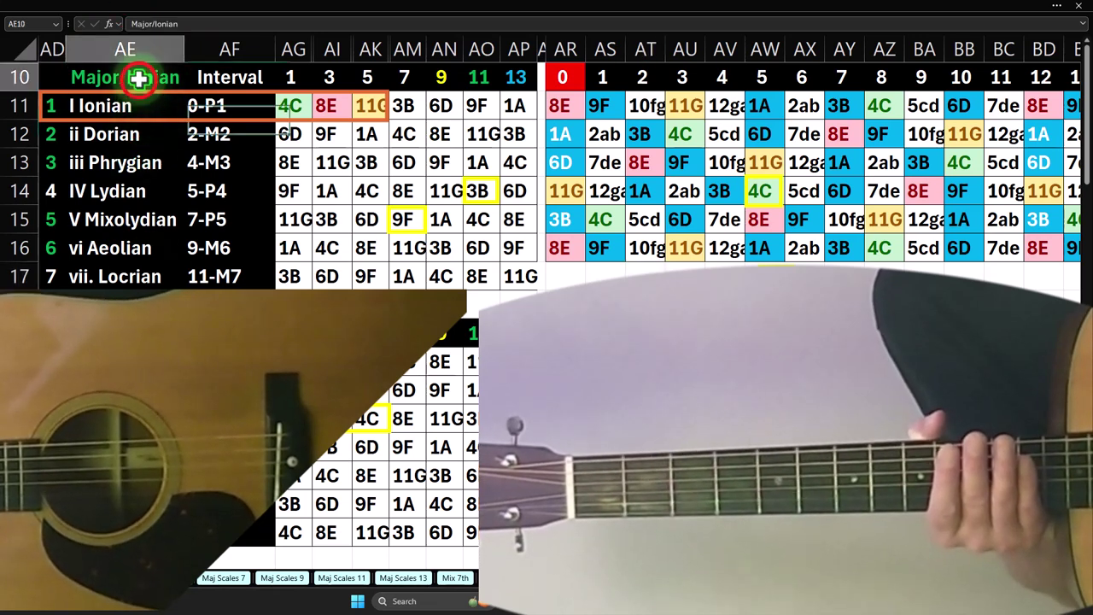
pyautogui.click(283, 107)
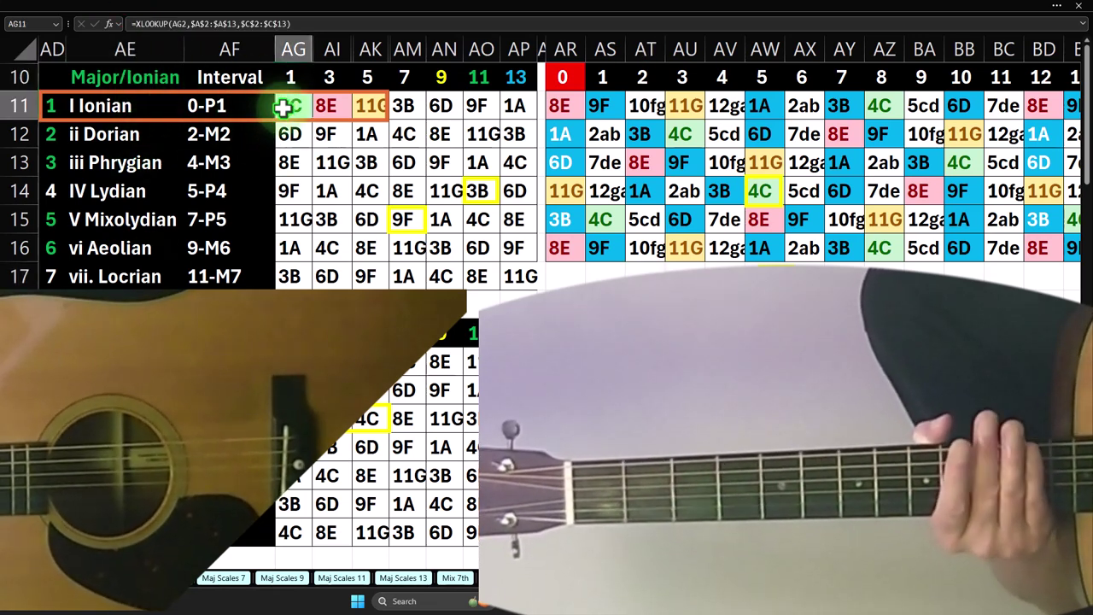